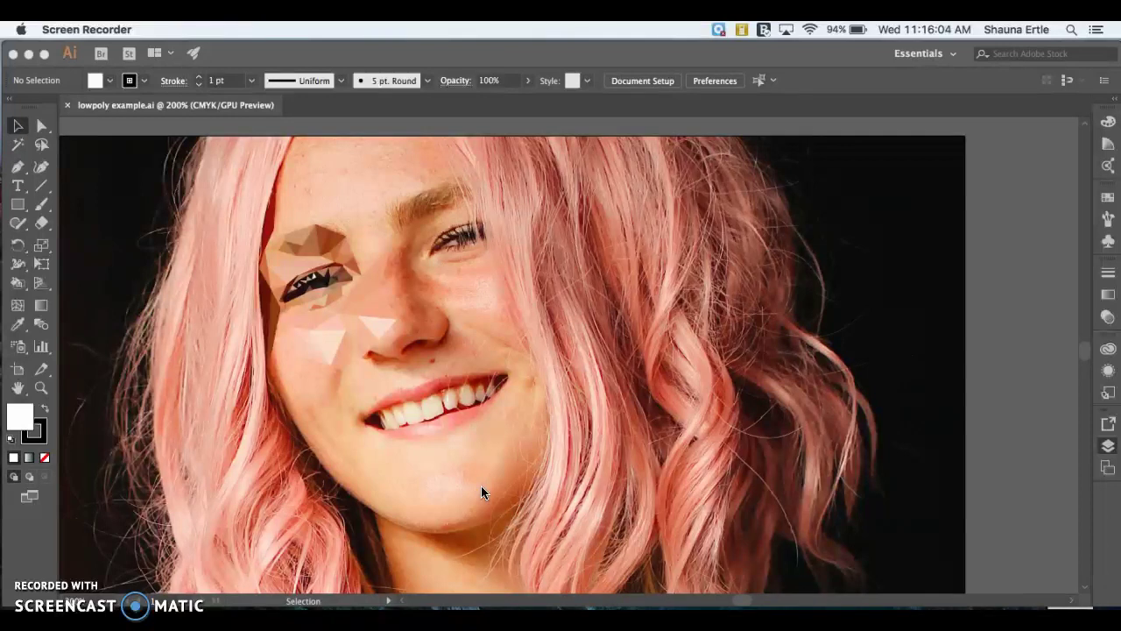
- With the Pen tool, start outlining the dark gap between hair strands beside the twisted curl, running from its lower point up the curl's edge
click(746, 322)
key(super+equal)
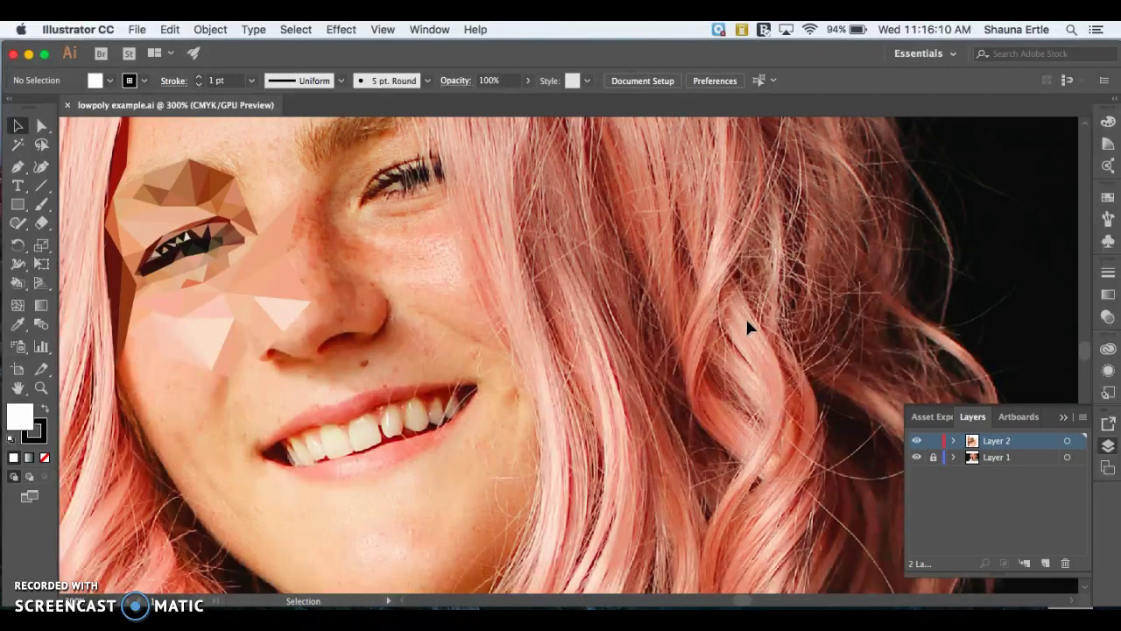
scroll(745, 320, right, 5)
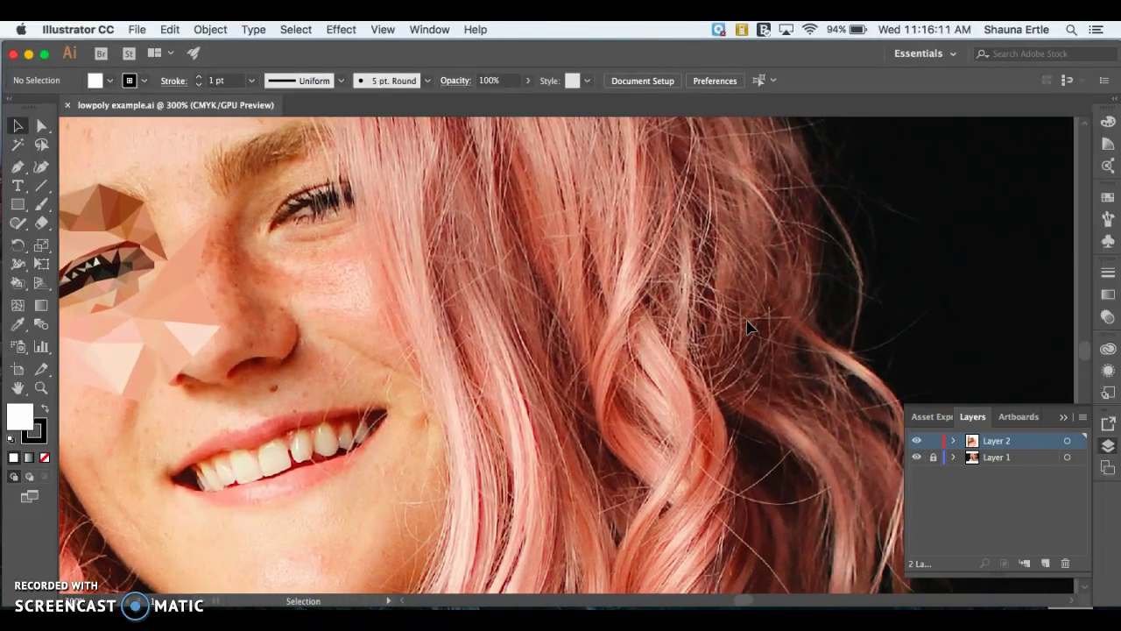
click(33, 167)
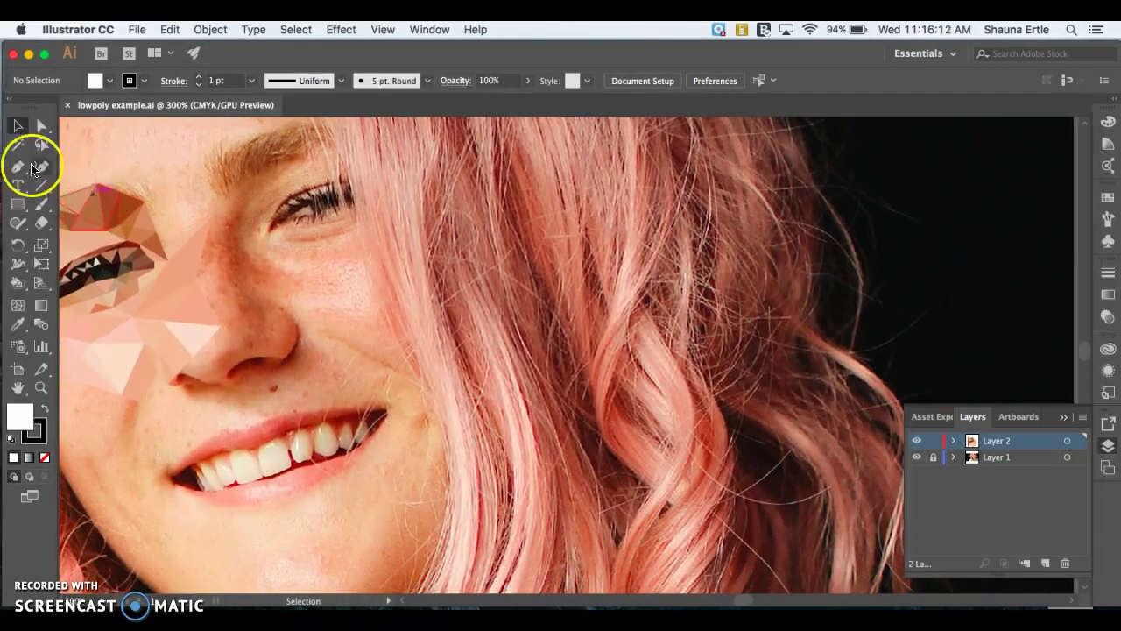
click(37, 170)
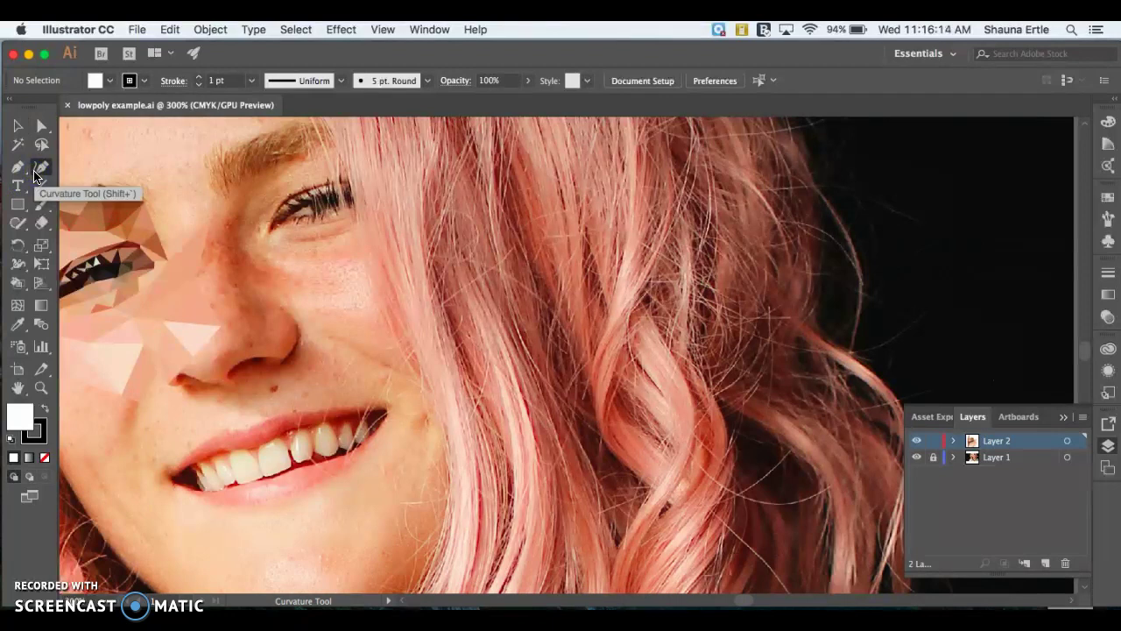
click(17, 169)
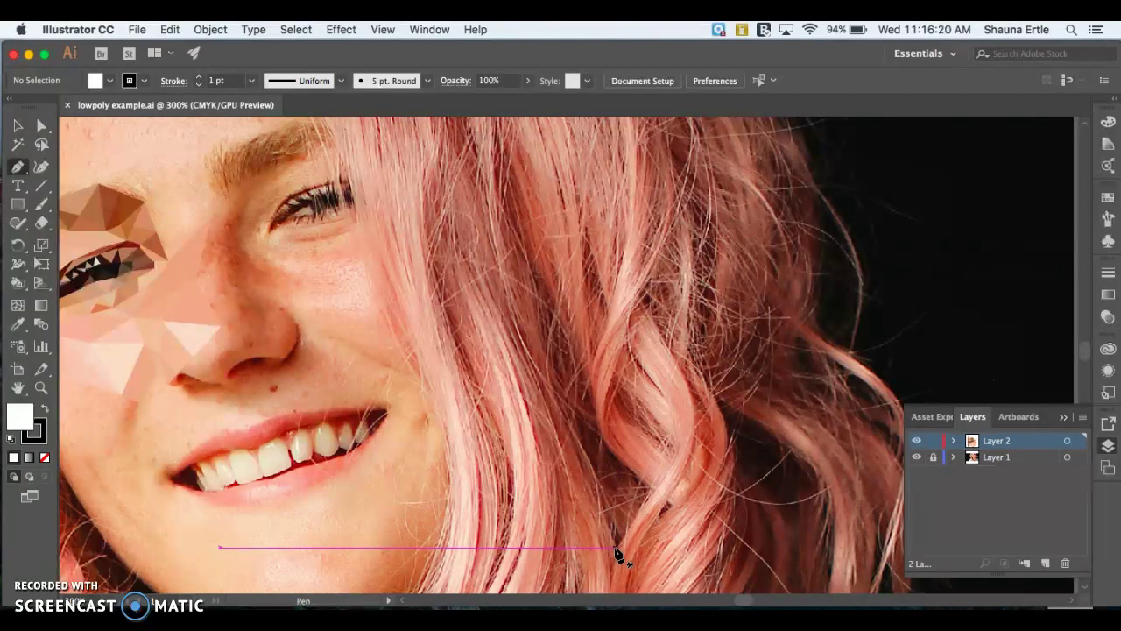
click(616, 547)
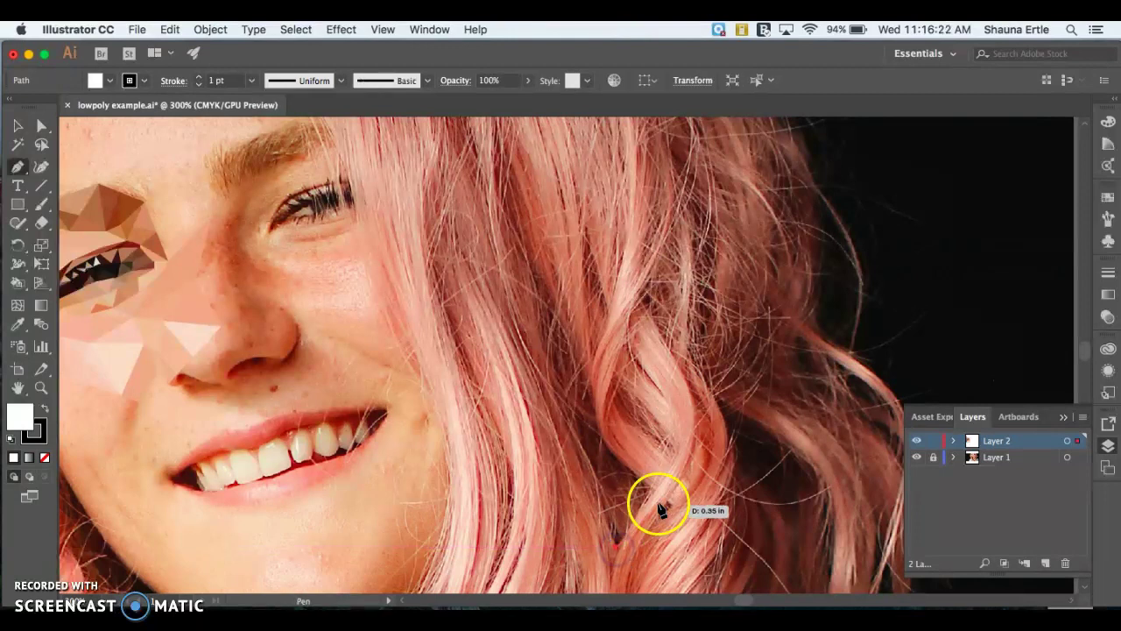
click(658, 490)
click(606, 446)
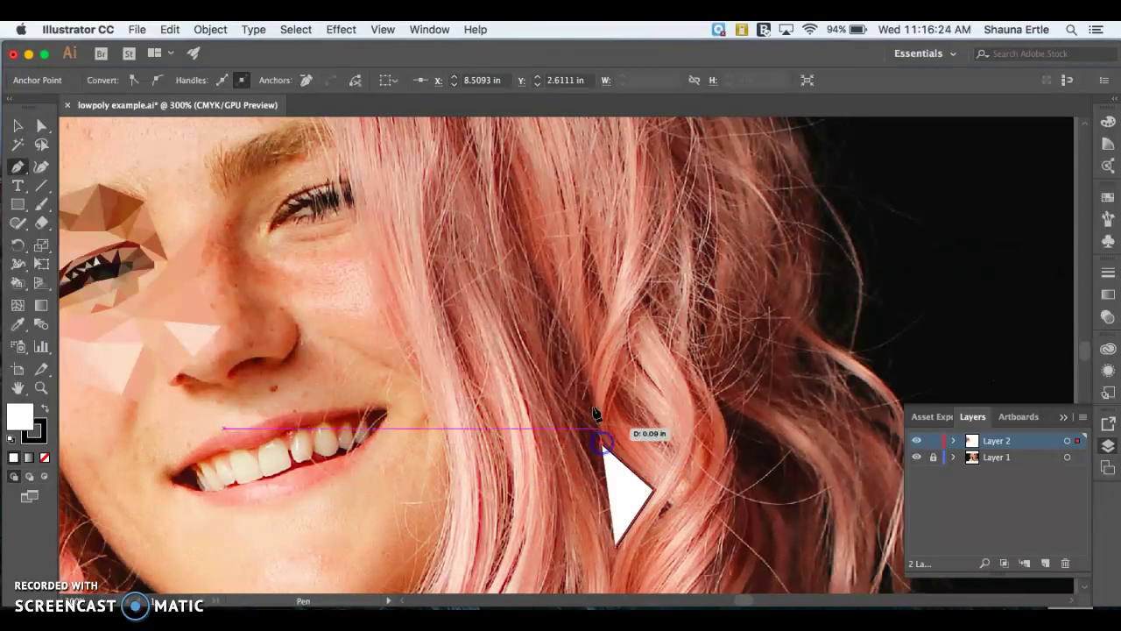
click(584, 383)
click(565, 341)
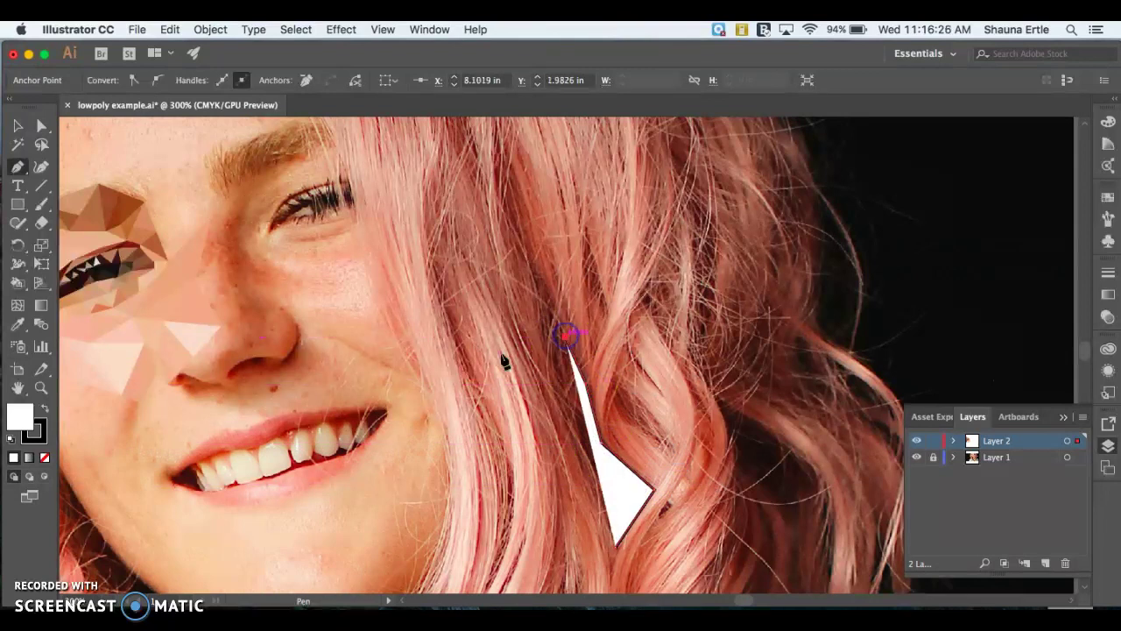
- Remove the fill and finish the dark gap's outline, tracing up to its narrow tip and back down to close it
click(46, 458)
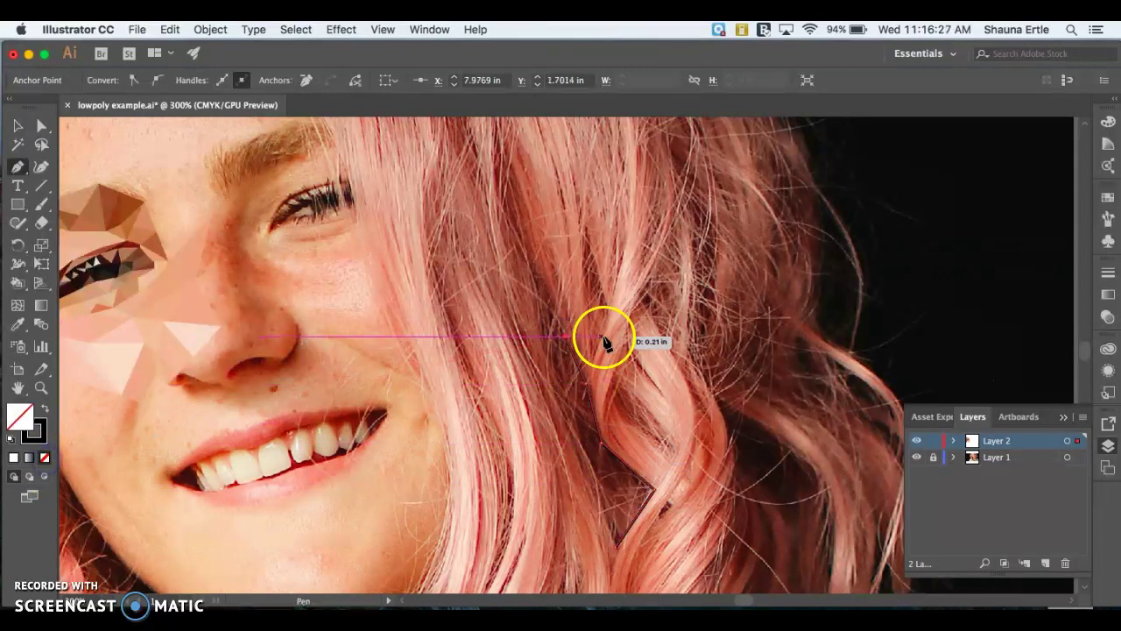
click(550, 282)
click(533, 201)
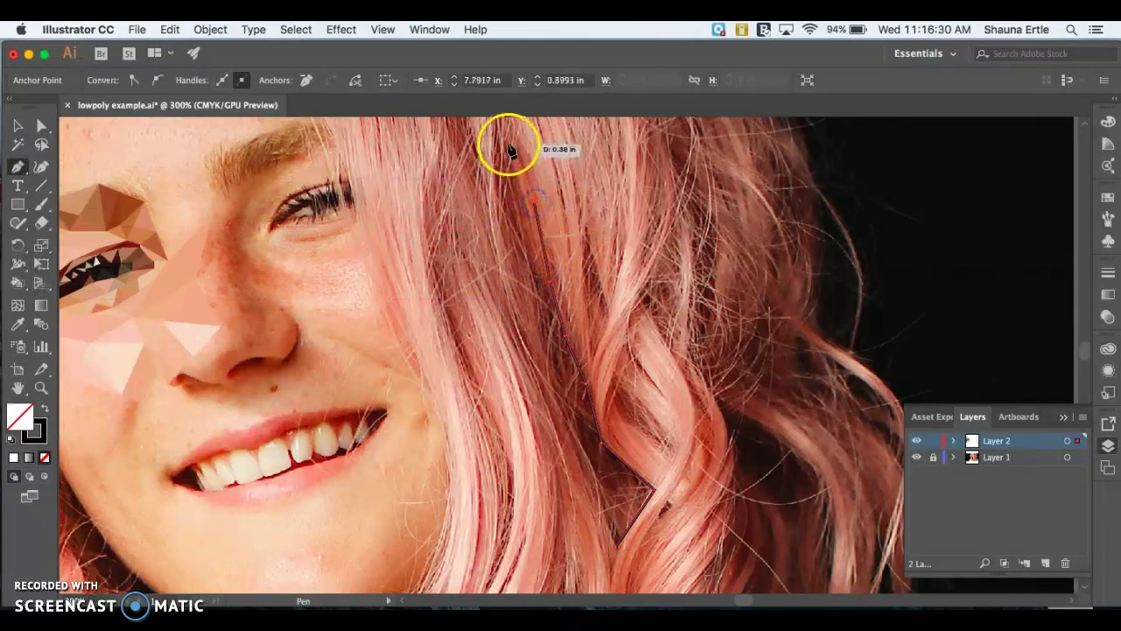
click(515, 142)
click(502, 181)
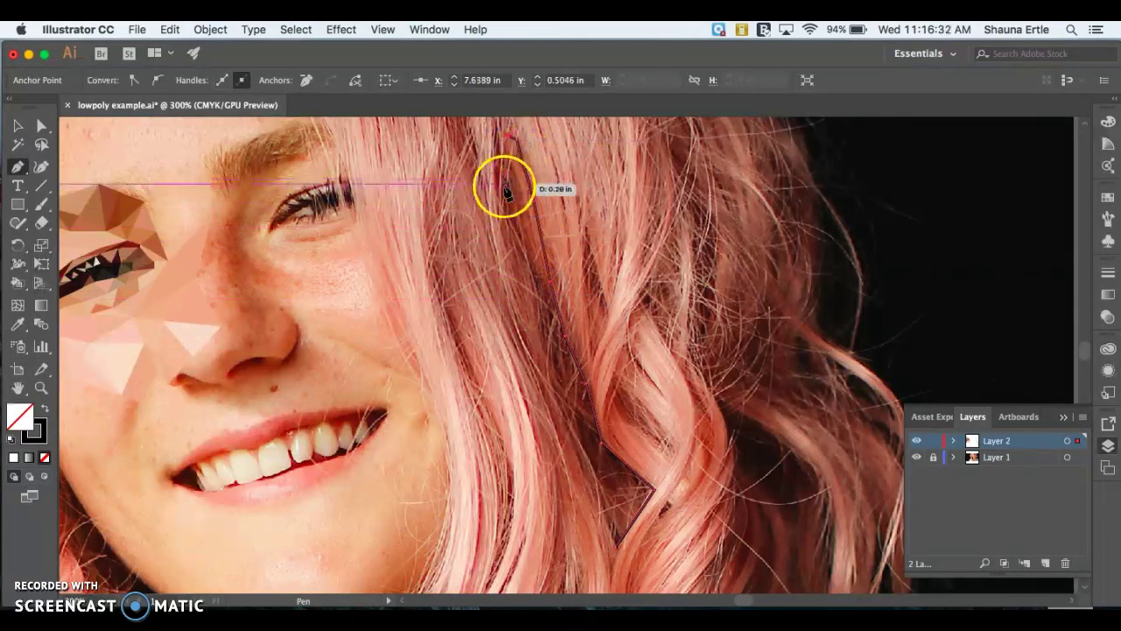
drag(505, 201, 541, 341)
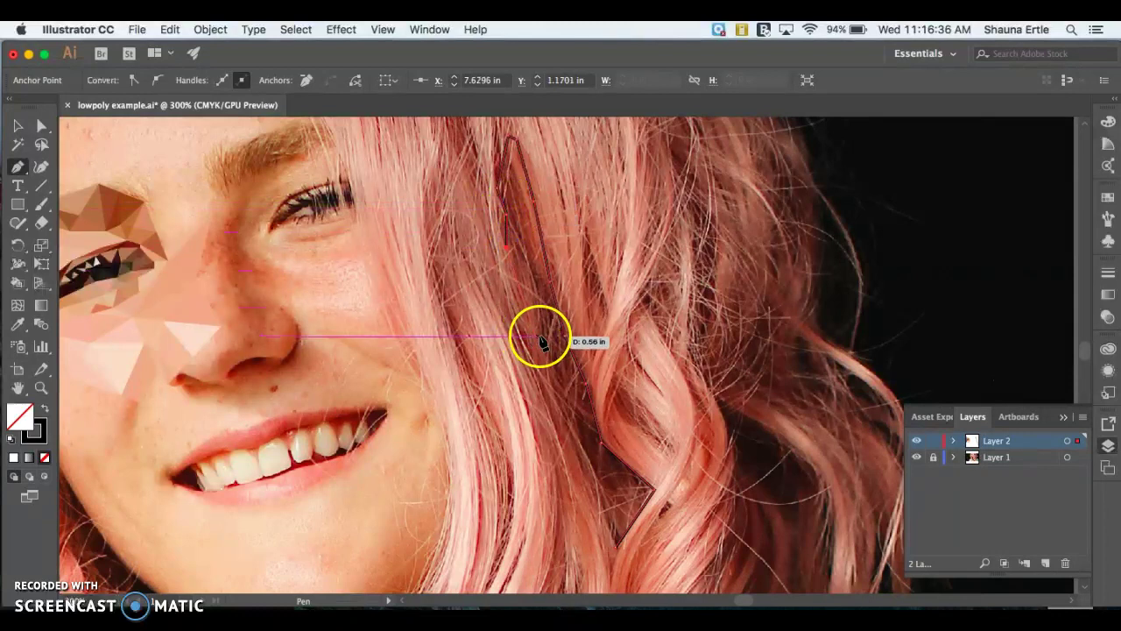
click(557, 385)
drag(602, 524, 612, 546)
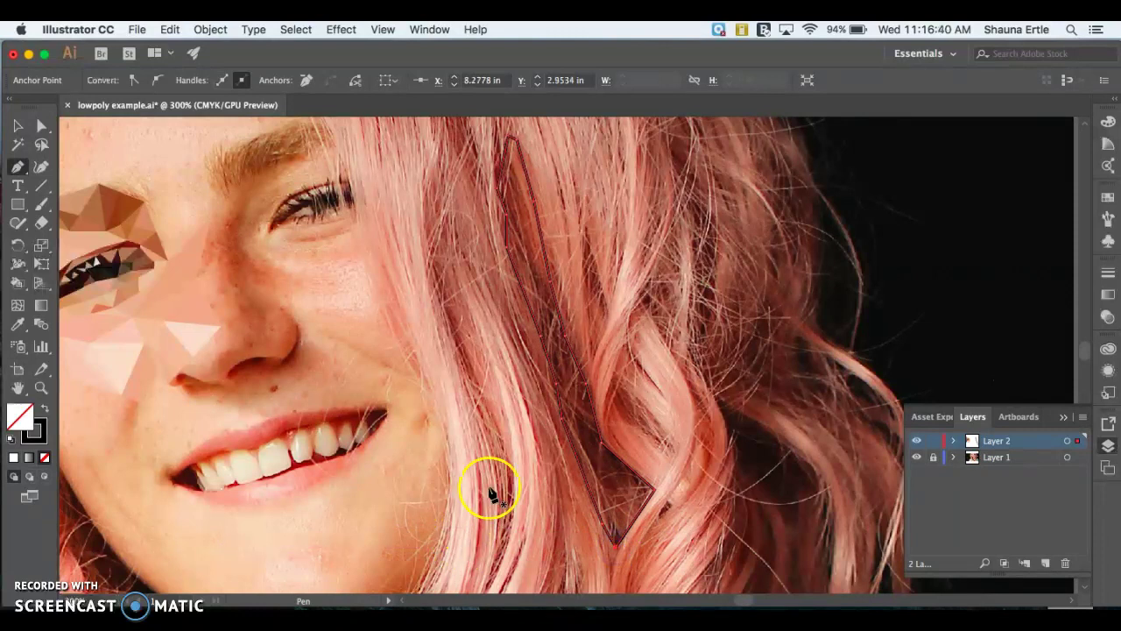
- Start a second hair outline at the photo's top edge and trace it down to meet the side of the dark gap's outline
scroll(504, 302, up, 5)
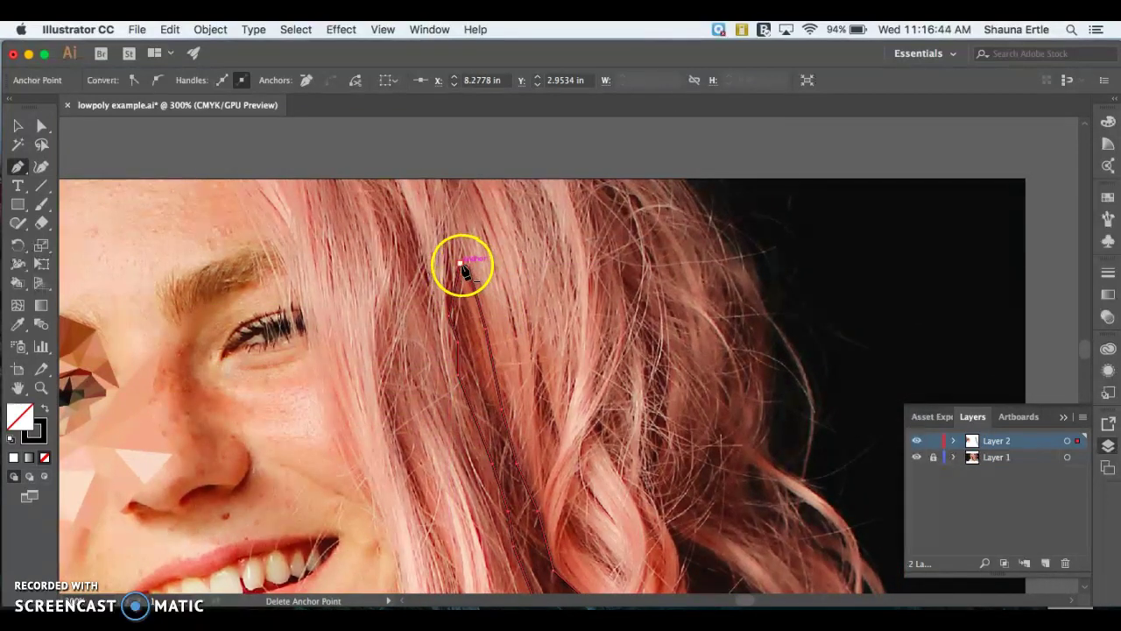
click(393, 182)
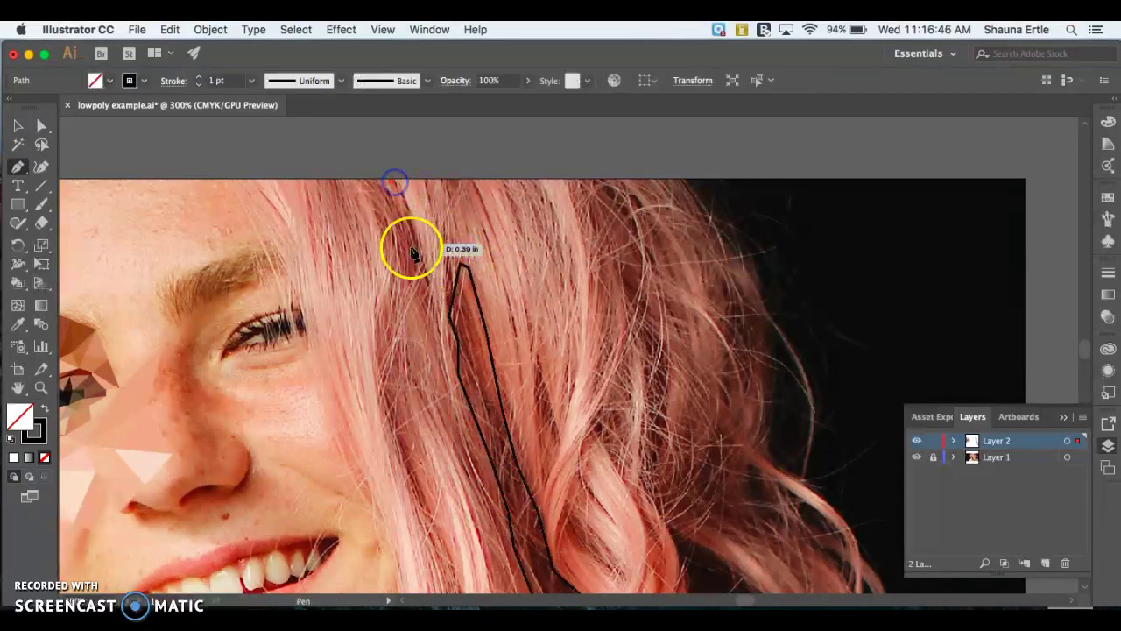
click(420, 253)
click(434, 341)
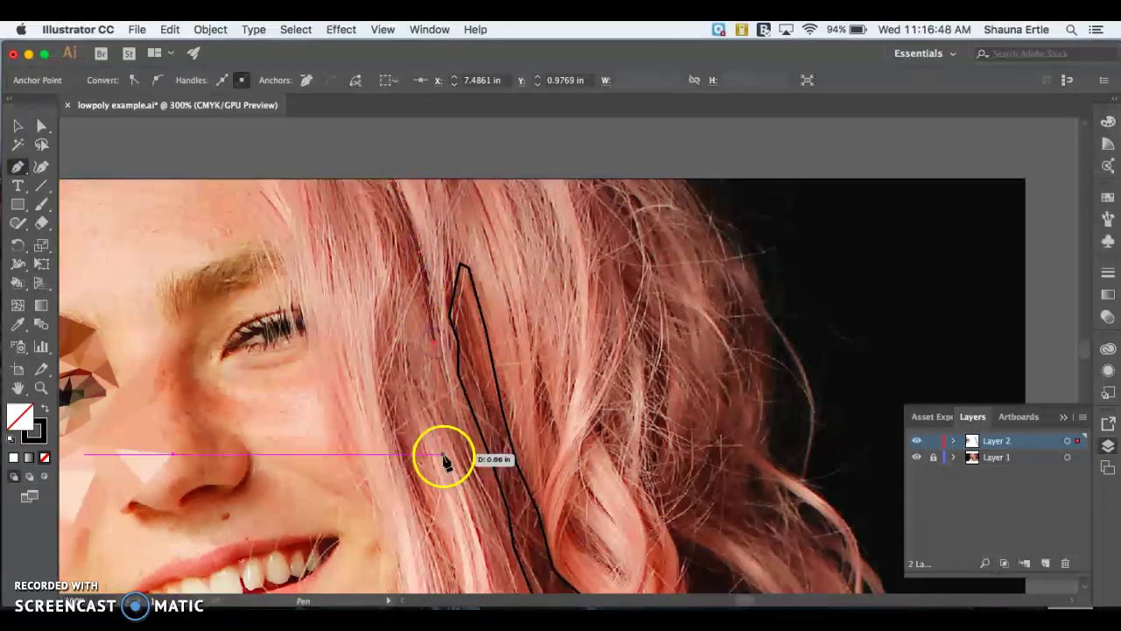
drag(453, 405, 475, 415)
click(460, 262)
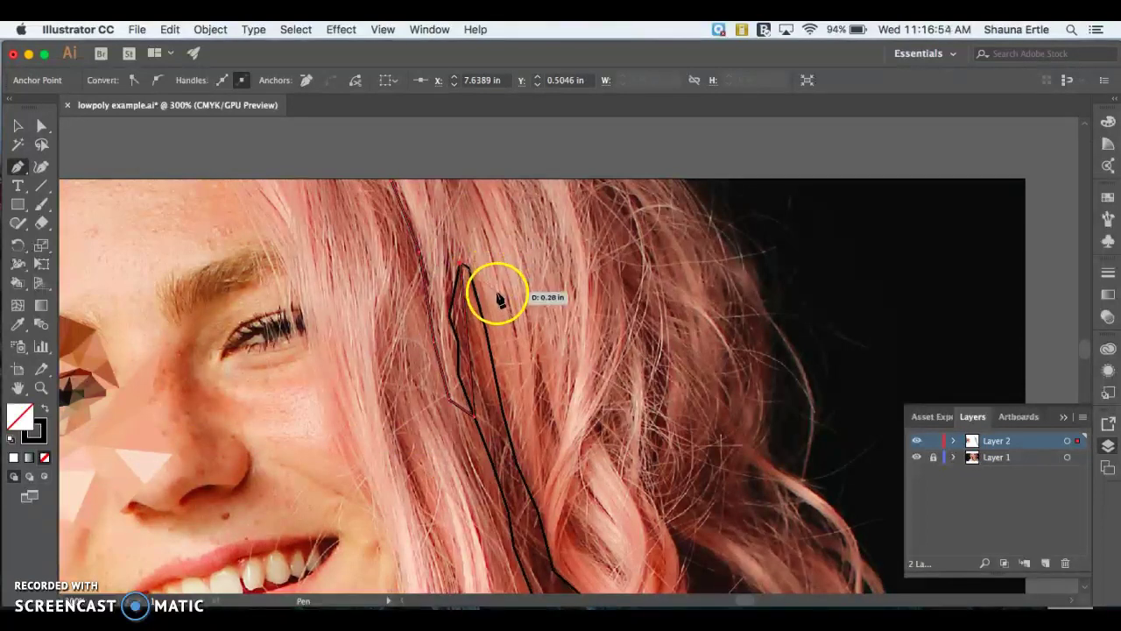
drag(499, 299, 464, 240)
drag(448, 198, 440, 182)
click(392, 181)
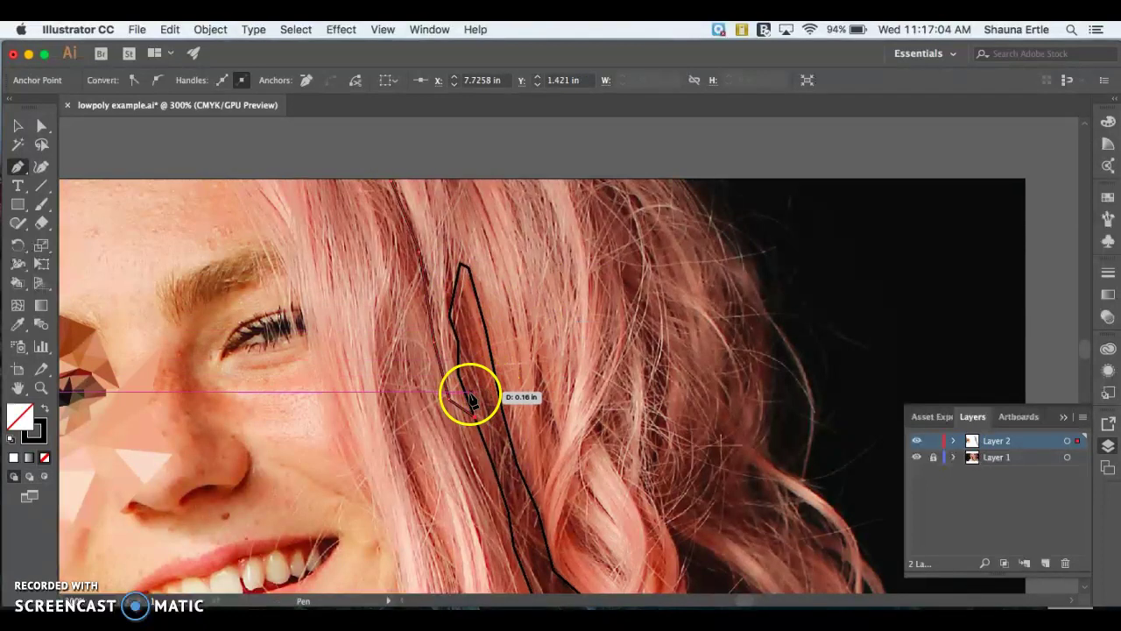
- Close the second hair outline by following the dark gap's outline upward and along the photo's top edge
drag(484, 428, 474, 424)
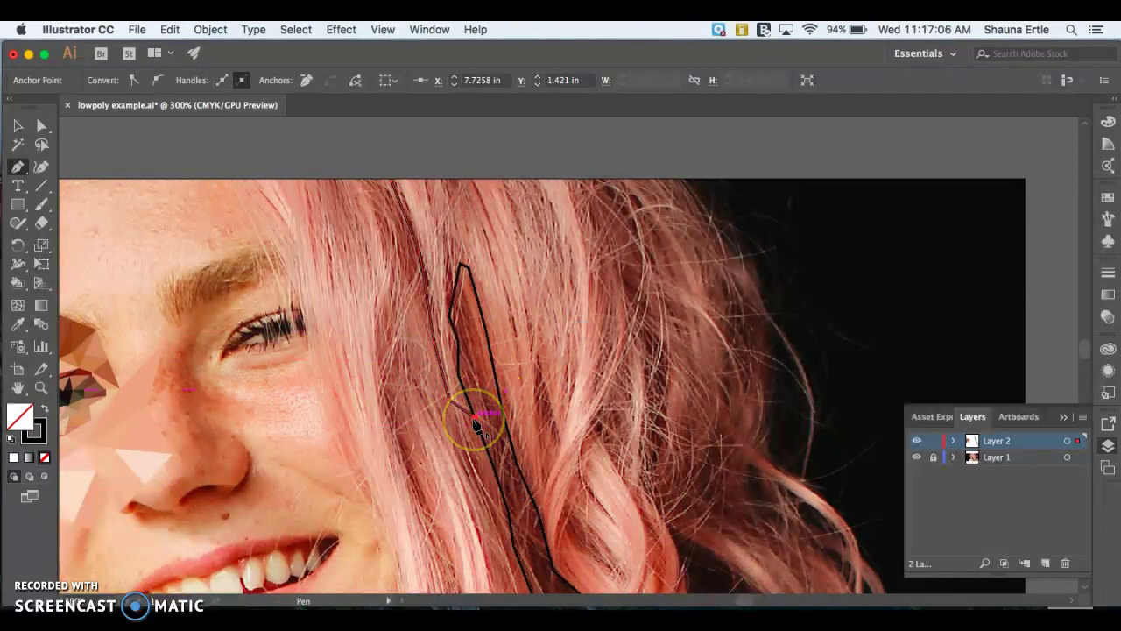
click(462, 267)
drag(454, 210, 393, 183)
- Outline the narrow dark triangle in the hair just above the twisted curl as a closed shape
scroll(573, 333, down, 3)
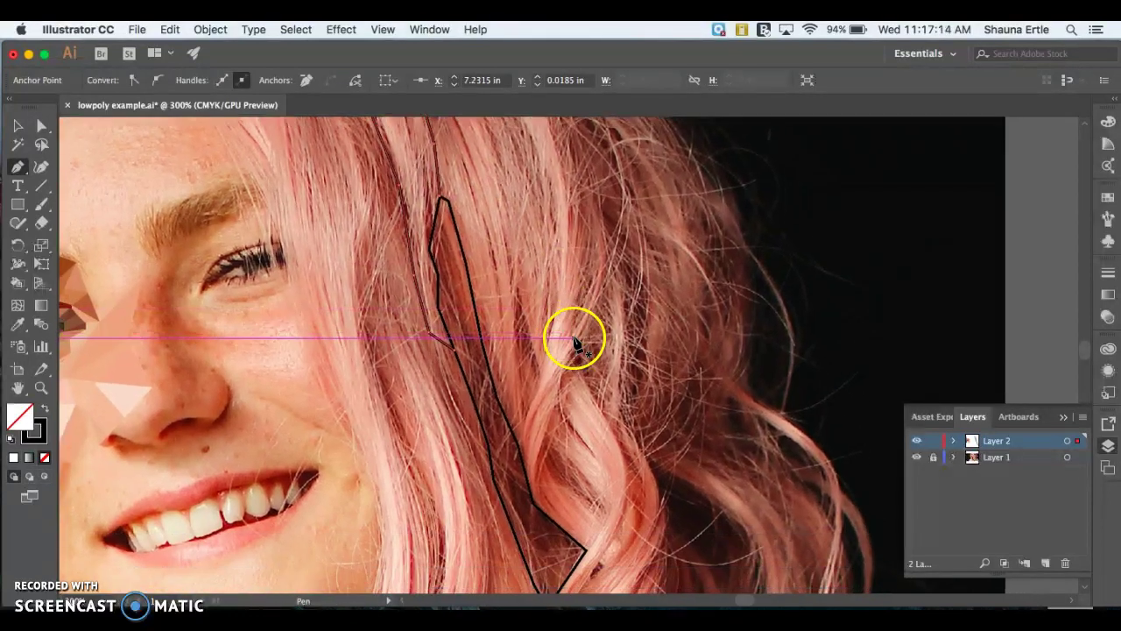
click(535, 367)
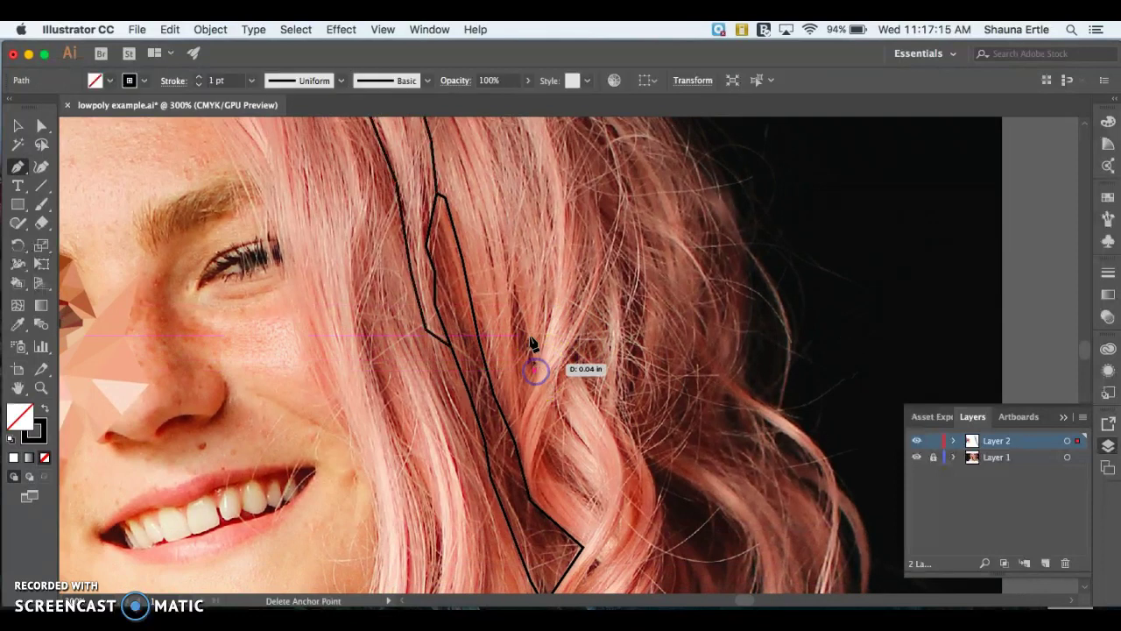
click(515, 290)
click(518, 413)
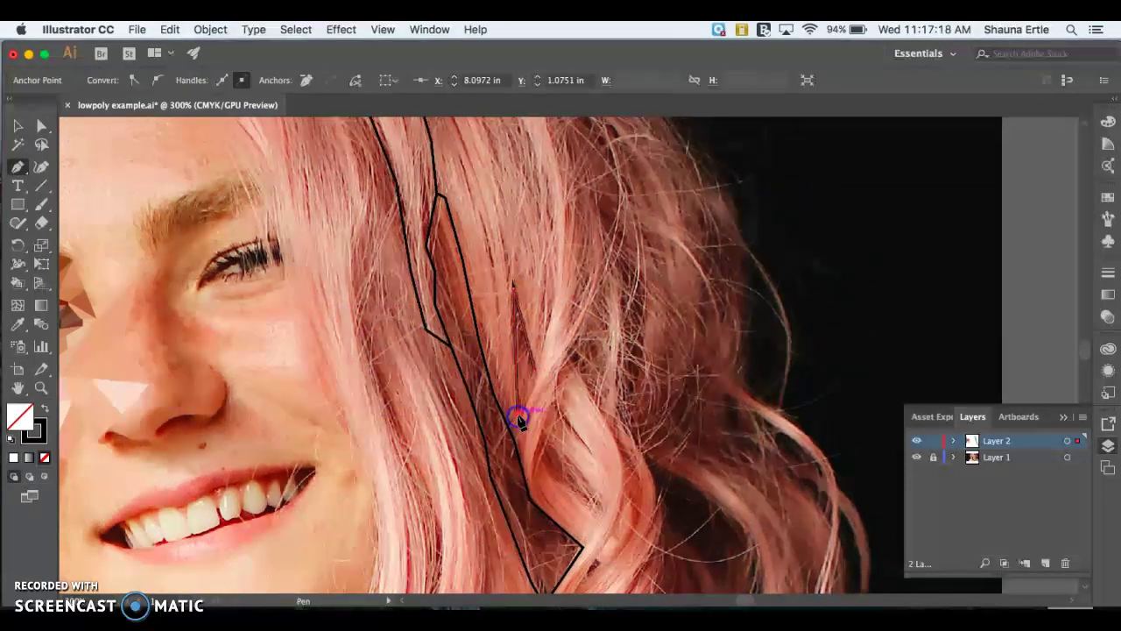
click(535, 370)
- Start a new outline at the photo's top edge and trace the strand's outer edge down to the start of the twisted curl
scroll(535, 372, up, 5)
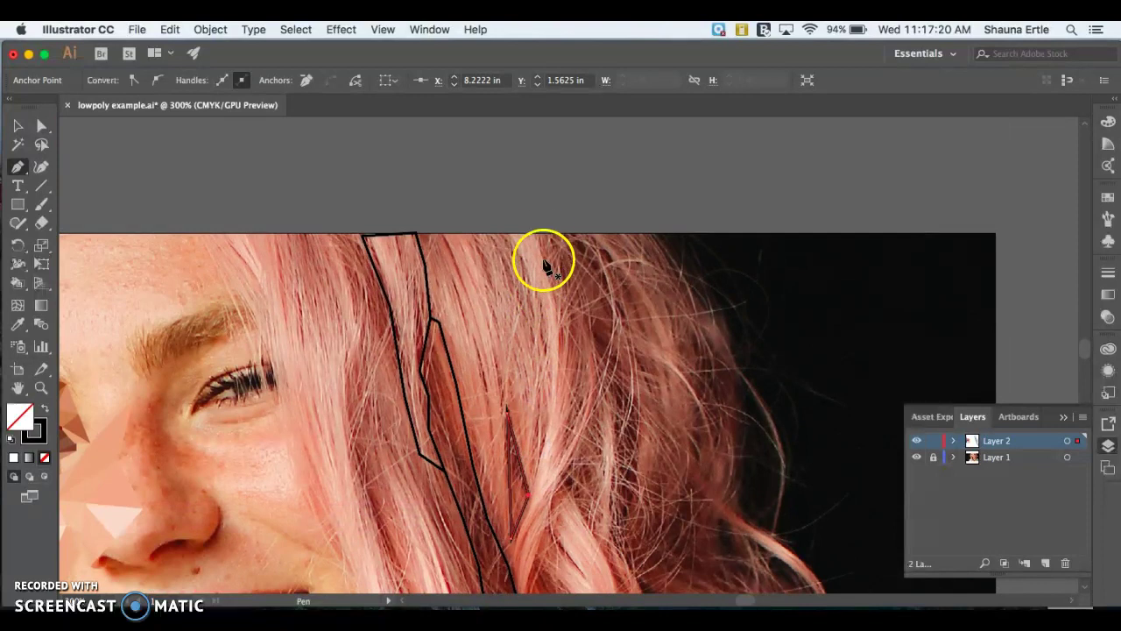
click(536, 235)
click(537, 237)
click(571, 318)
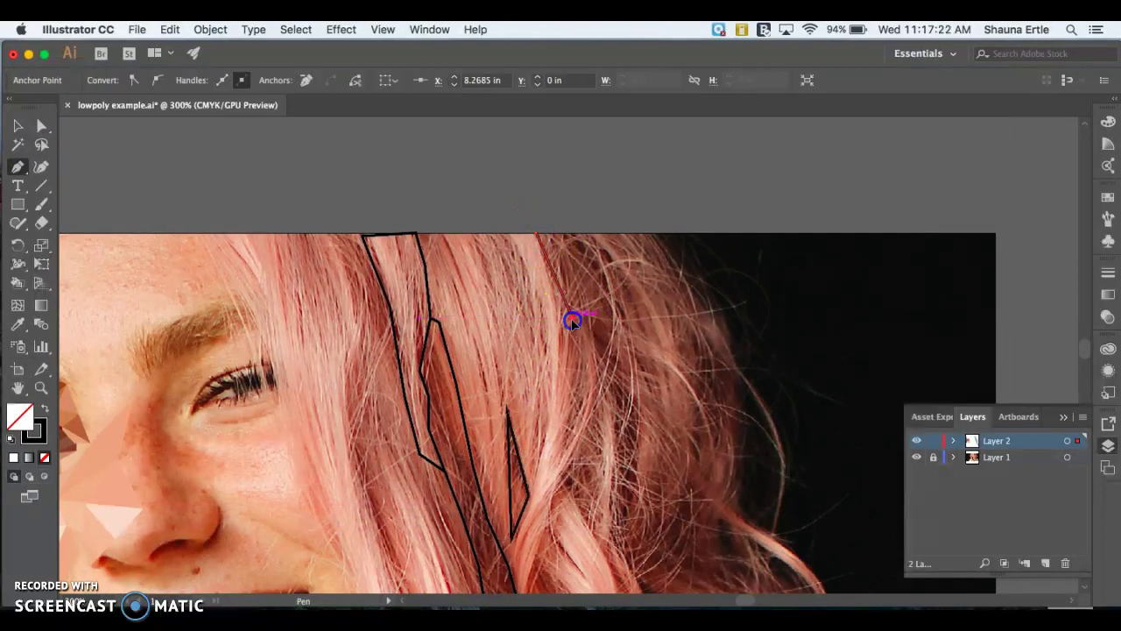
drag(582, 400, 583, 453)
click(578, 451)
scroll(578, 451, down, 5)
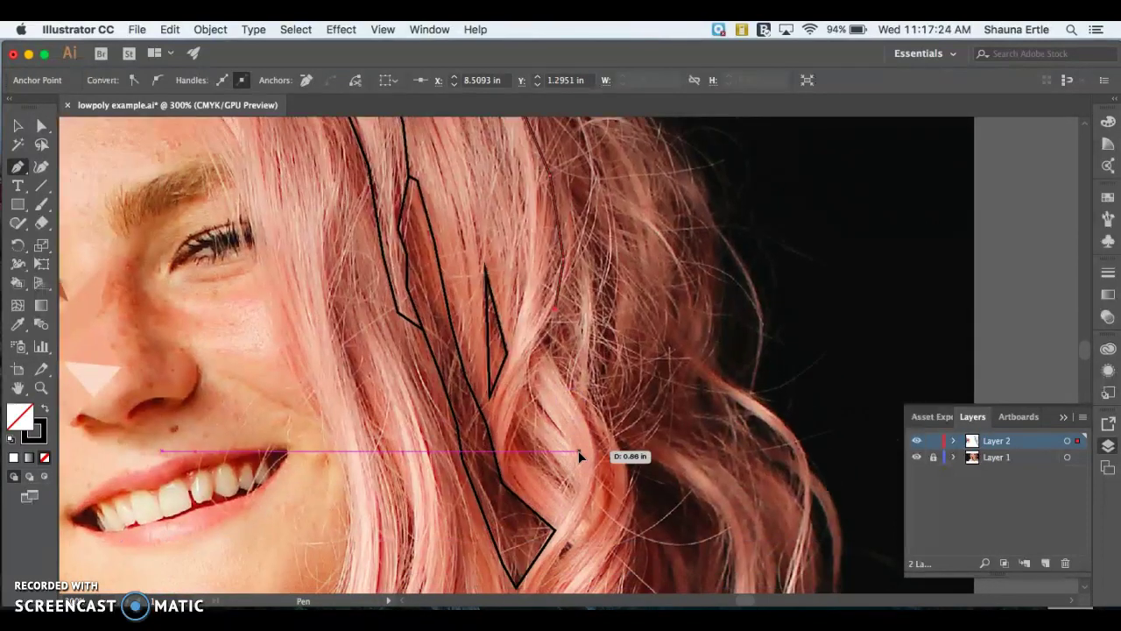
click(543, 342)
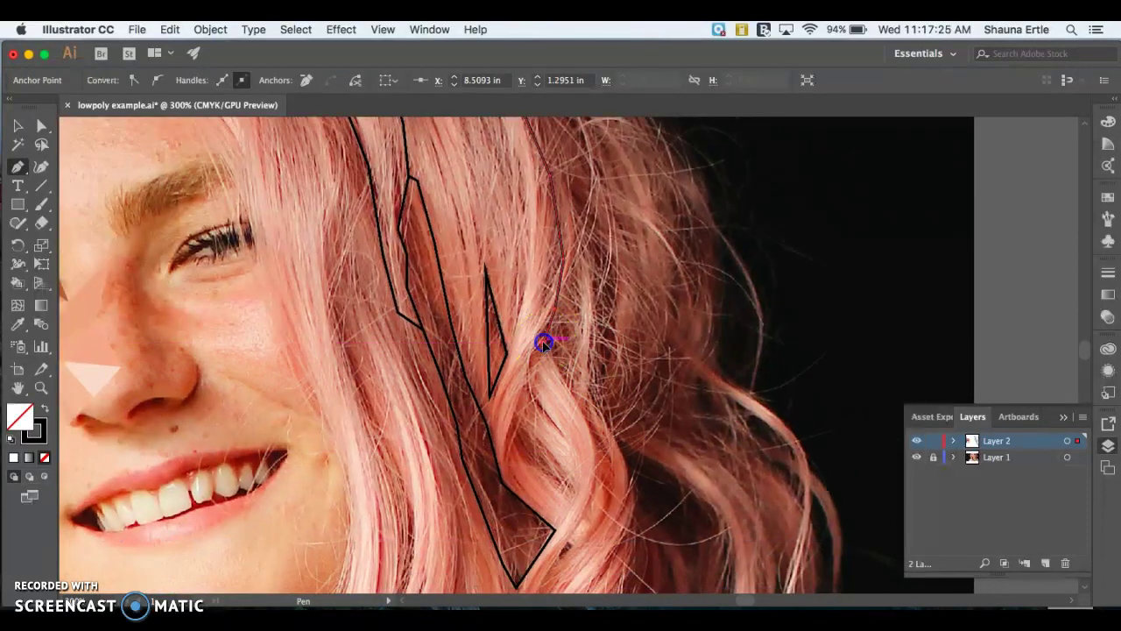
click(580, 392)
- Continue the outline down the outer edge of the twisted curl to the outermost strand tip at its lower end
scroll(579, 392, down, 1)
scroll(579, 393, down, 4)
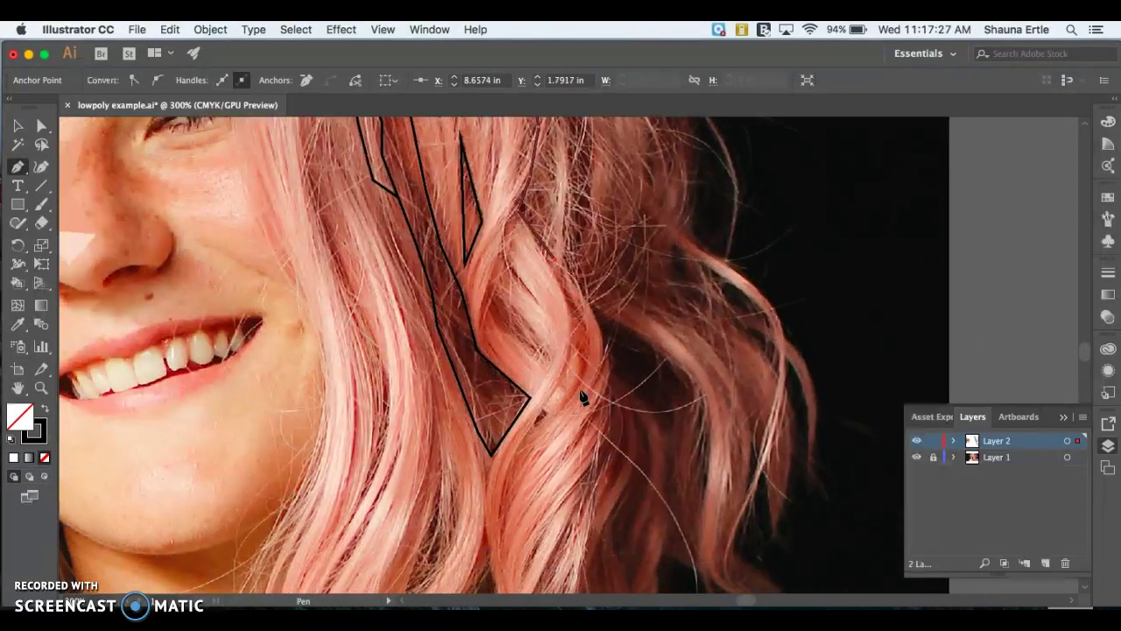
click(575, 277)
drag(621, 359, 608, 363)
drag(600, 445, 602, 448)
scroll(594, 477, down, 5)
drag(593, 372, 601, 482)
drag(637, 518, 596, 500)
- Zigzag the outline around the curl's lower strand tips, and bring it back up to the lowest point of the dark gap's outline
click(585, 482)
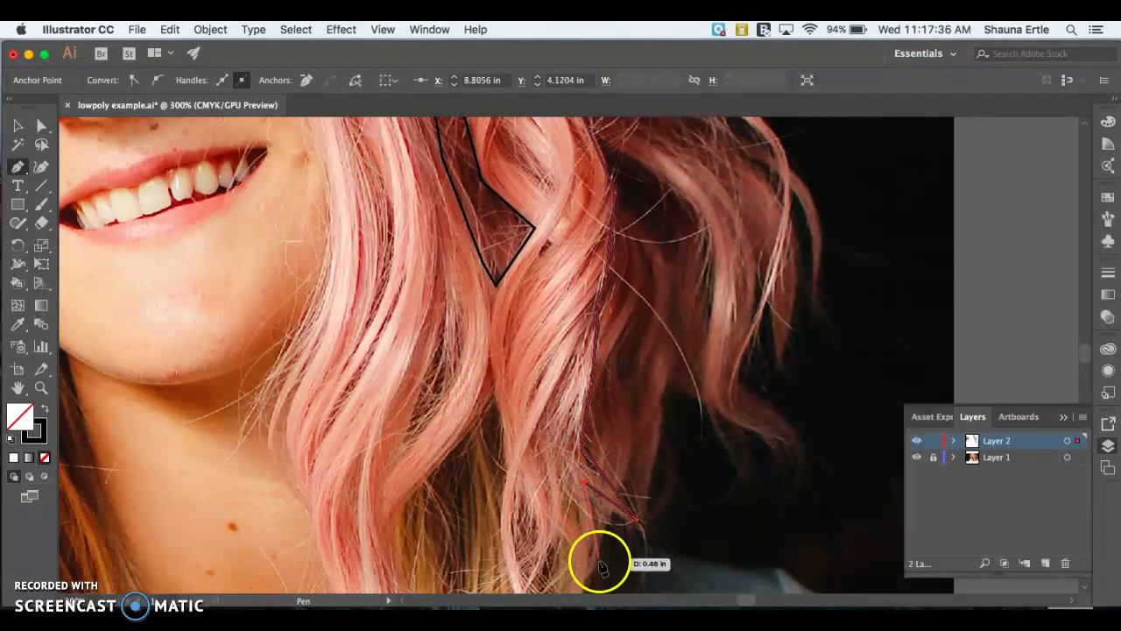
click(593, 559)
click(582, 548)
click(562, 456)
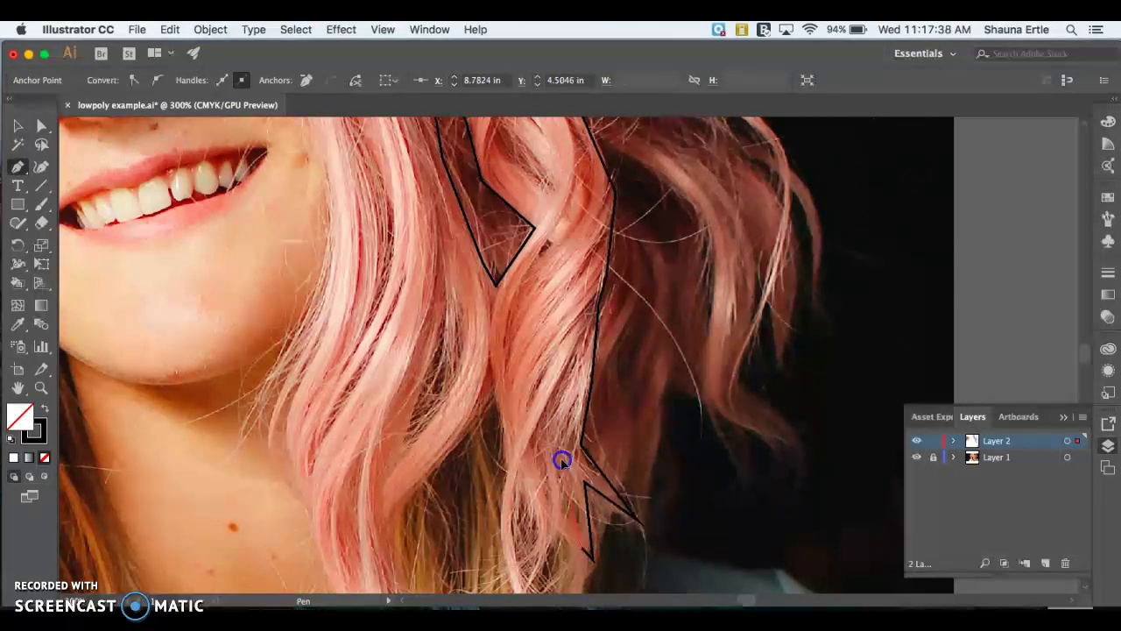
click(559, 543)
drag(558, 543, 558, 543)
drag(524, 474, 522, 471)
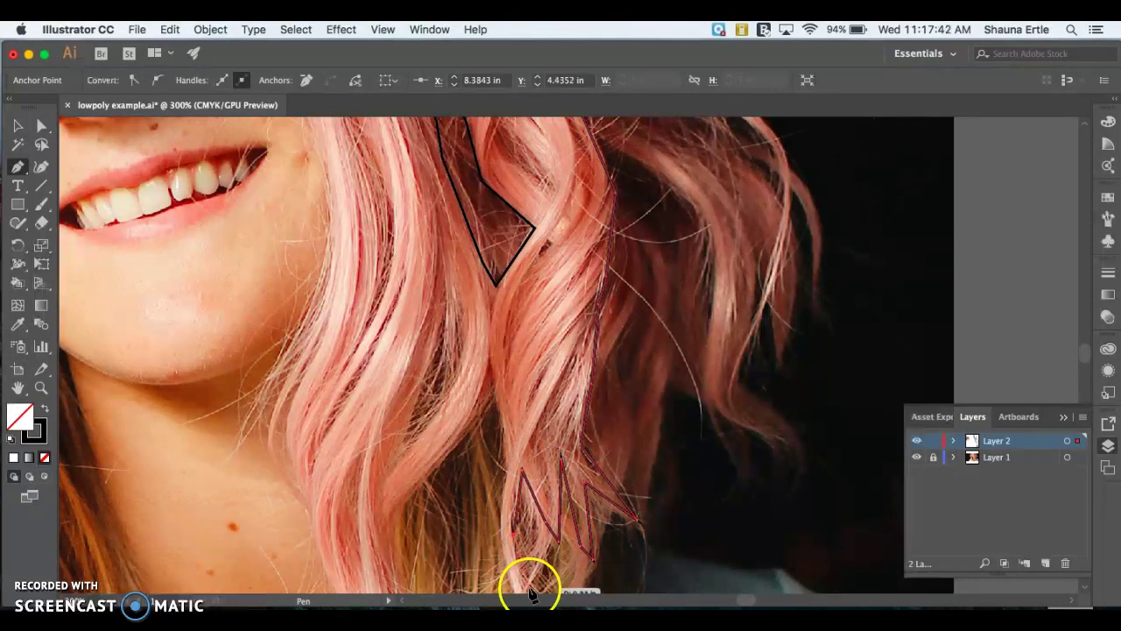
drag(500, 514, 500, 500)
drag(507, 440, 496, 291)
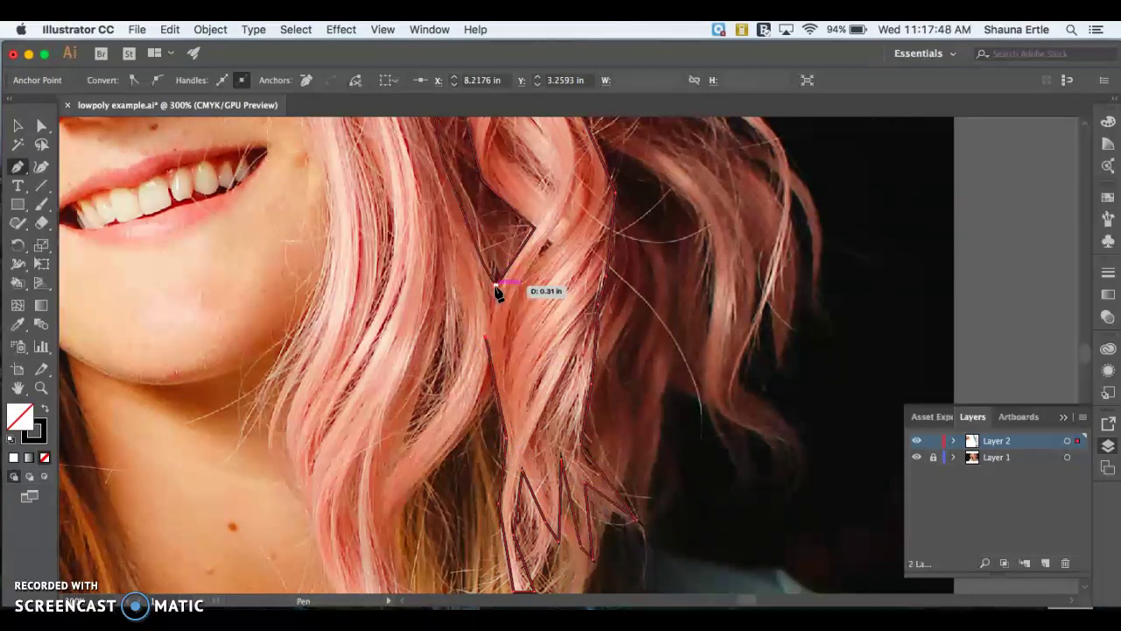
click(496, 285)
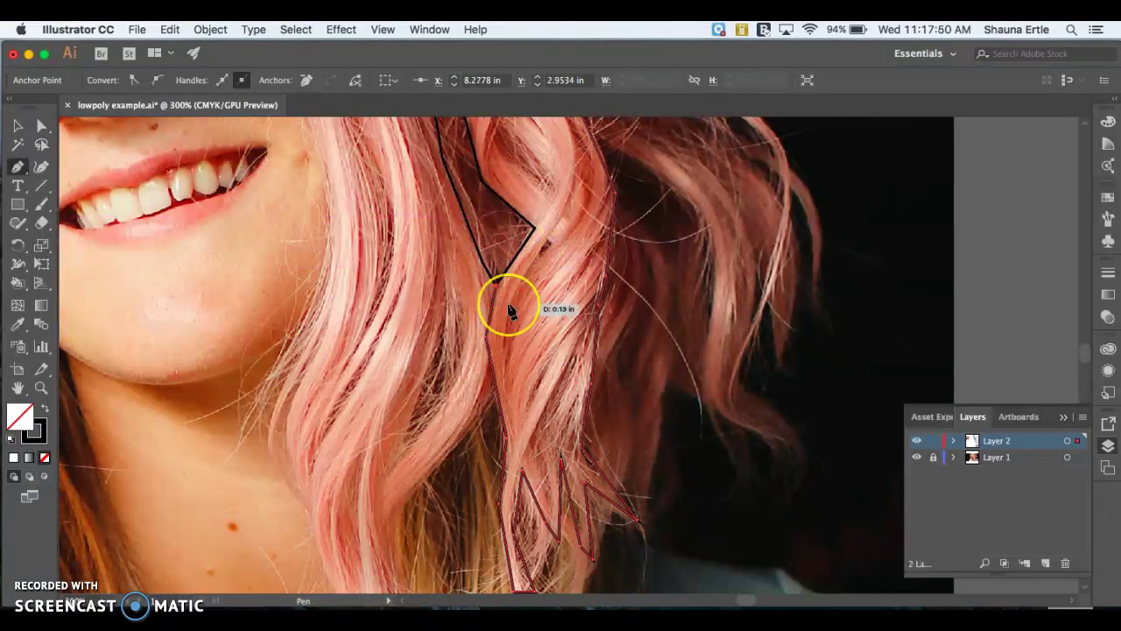
- Outline the dark triangular gap inside the twisted curl as a closed shape with the Pen tool
scroll(510, 308, up, 5)
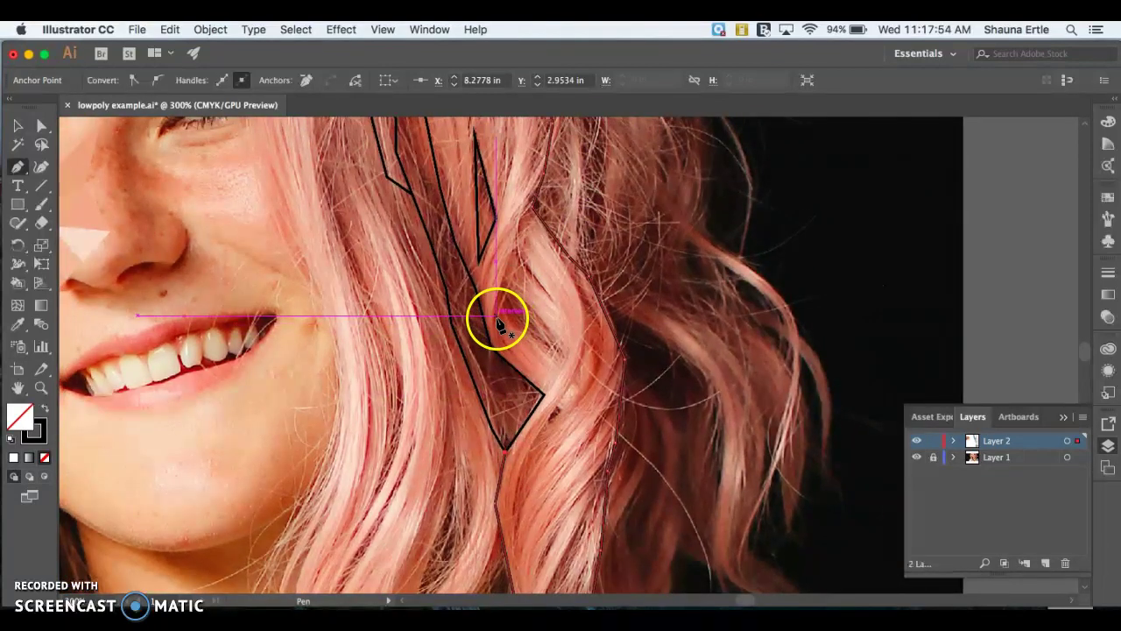
drag(497, 324, 497, 289)
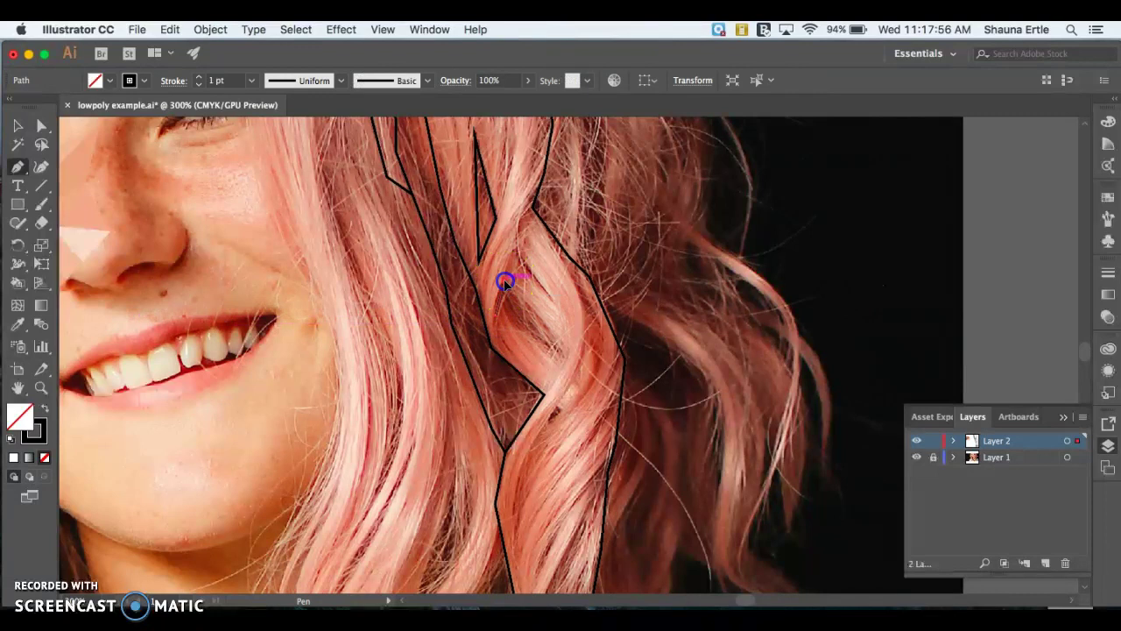
click(504, 281)
click(541, 316)
click(559, 353)
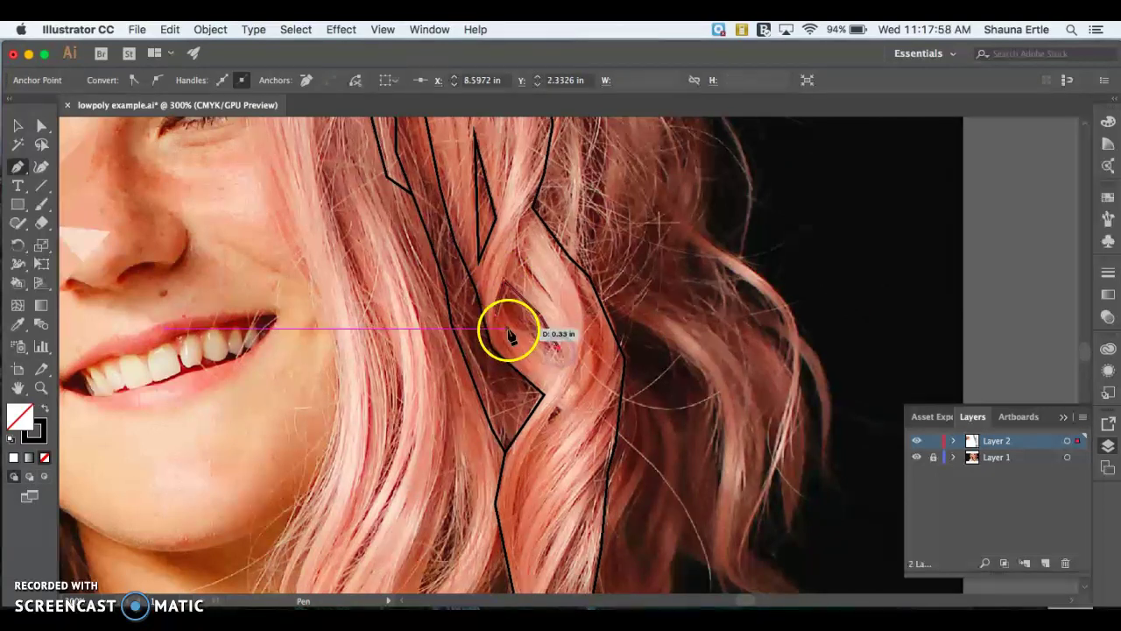
drag(511, 334, 499, 321)
click(495, 317)
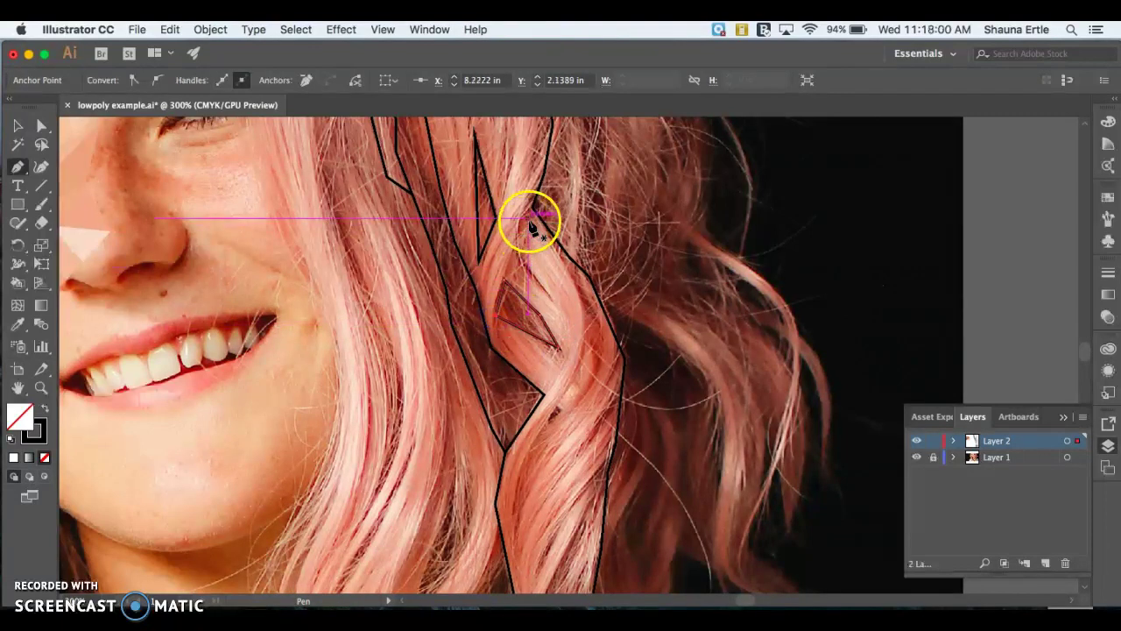
- Outline the tiny triangle where the strands cross at the top of the twisted curl as a closed shape
click(531, 224)
click(521, 225)
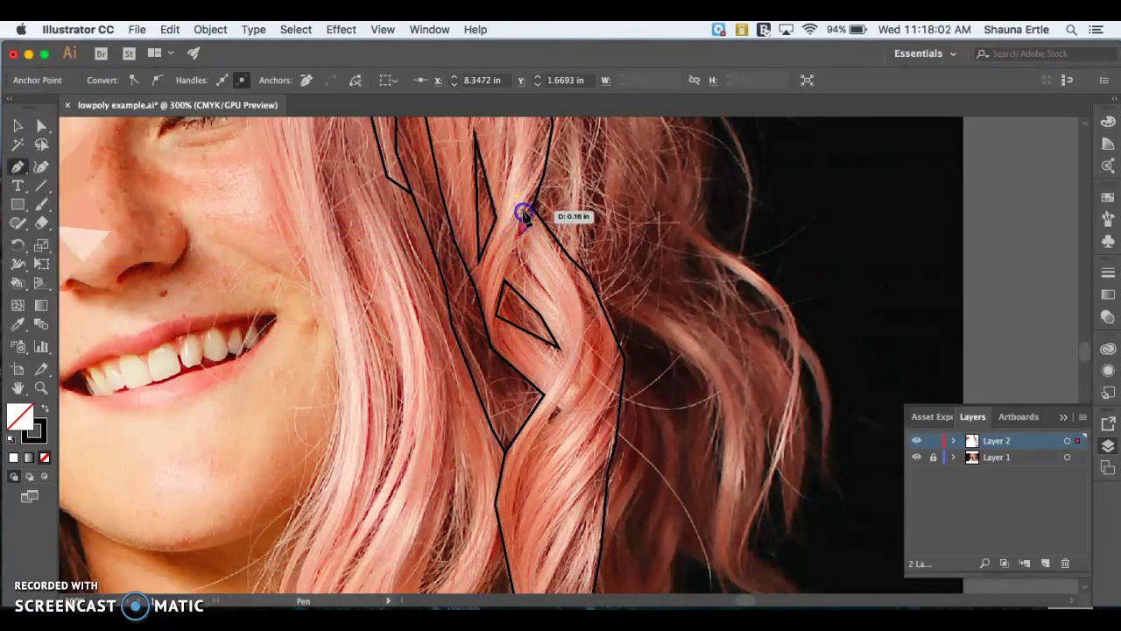
scroll(534, 229, up, 5)
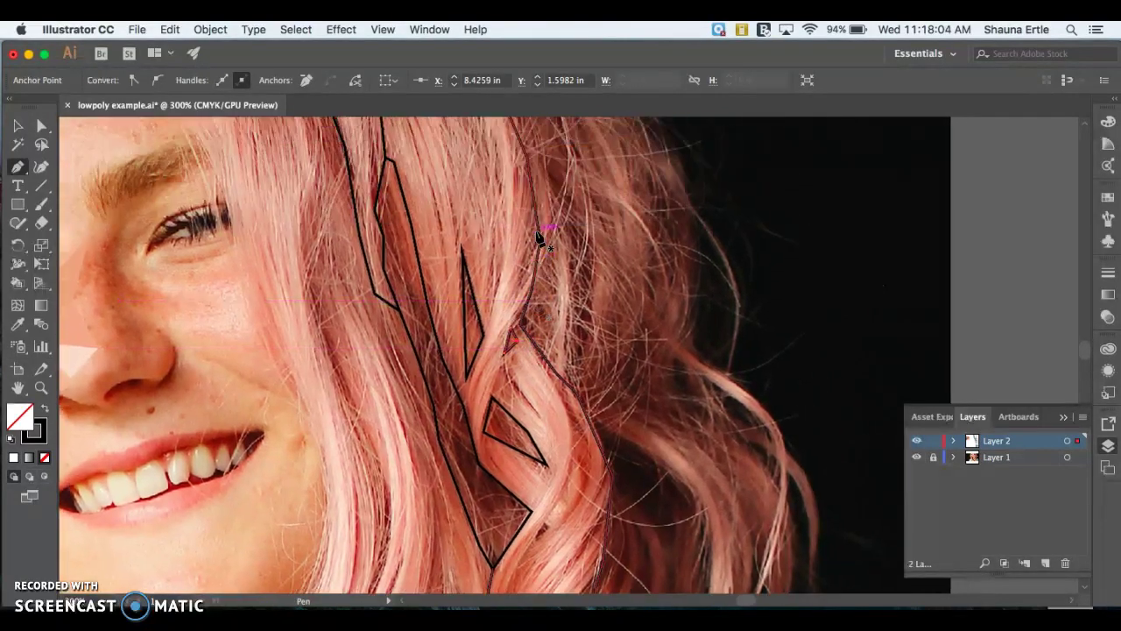
scroll(537, 239, down, 5)
scroll(538, 238, up, 4)
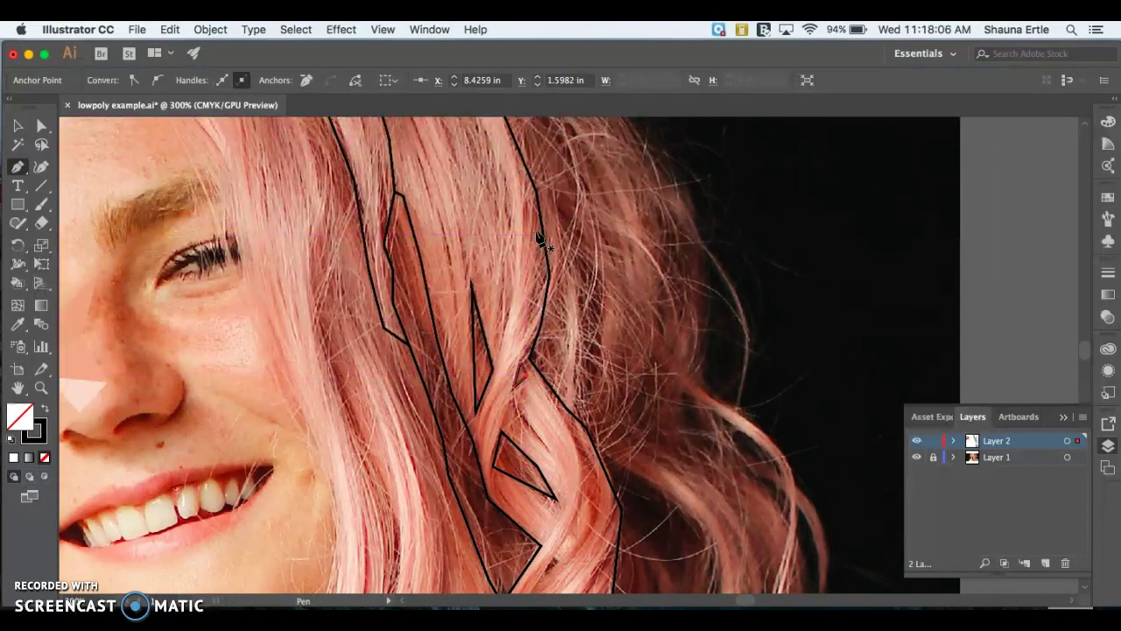
scroll(395, 296, down, 3)
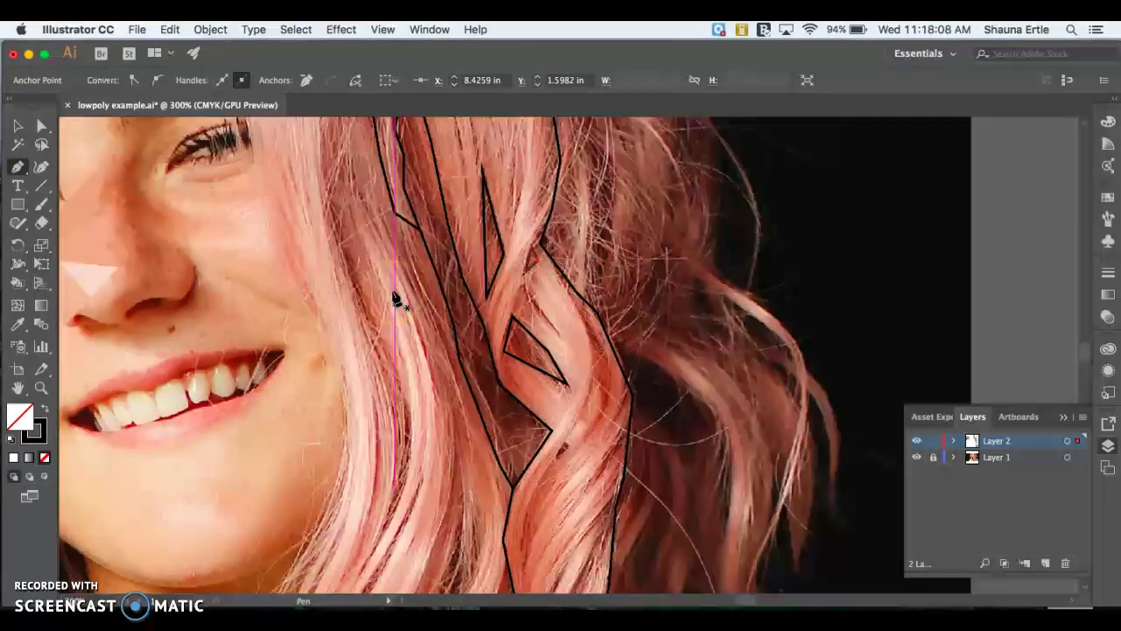
- Start the front hair section's outline at the photo's top edge and trace the dark edge down to a point beside the mouth
scroll(395, 297, up, 3)
scroll(395, 298, left, 1)
scroll(351, 122, up, 2)
scroll(350, 123, left, 1)
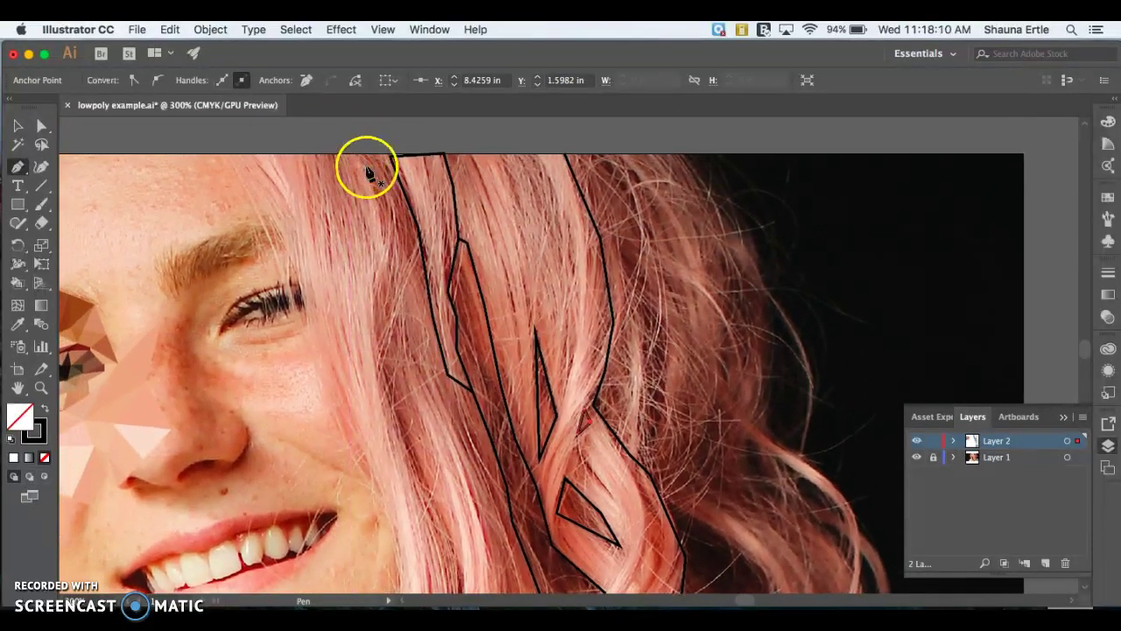
click(365, 155)
click(373, 317)
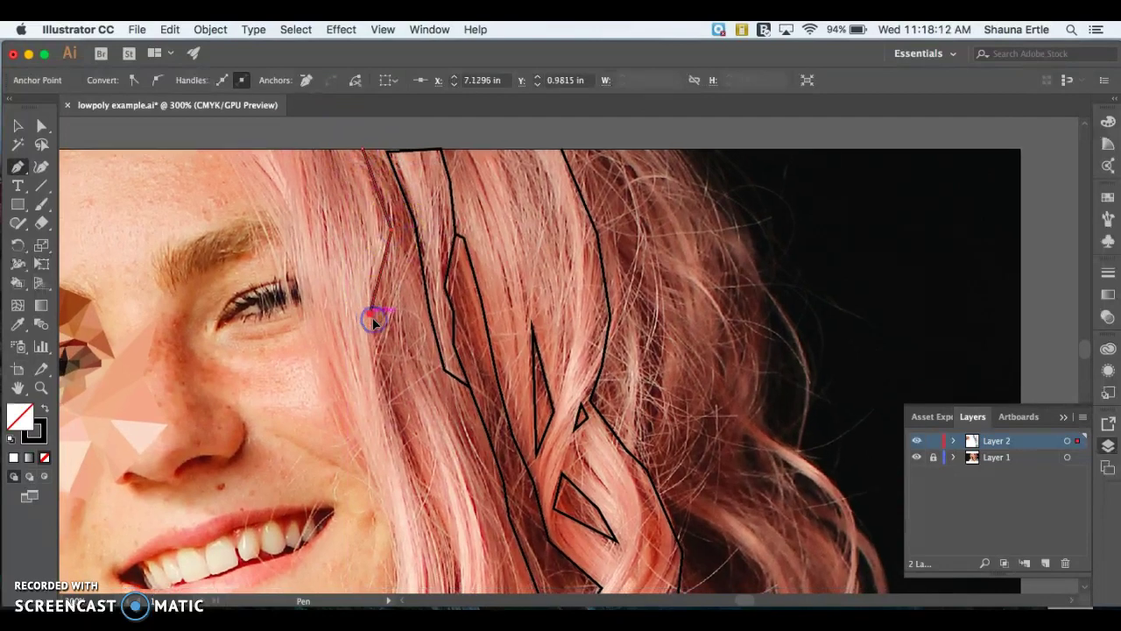
scroll(375, 318, down, 5)
scroll(375, 318, right, 1)
scroll(415, 394, down, 5)
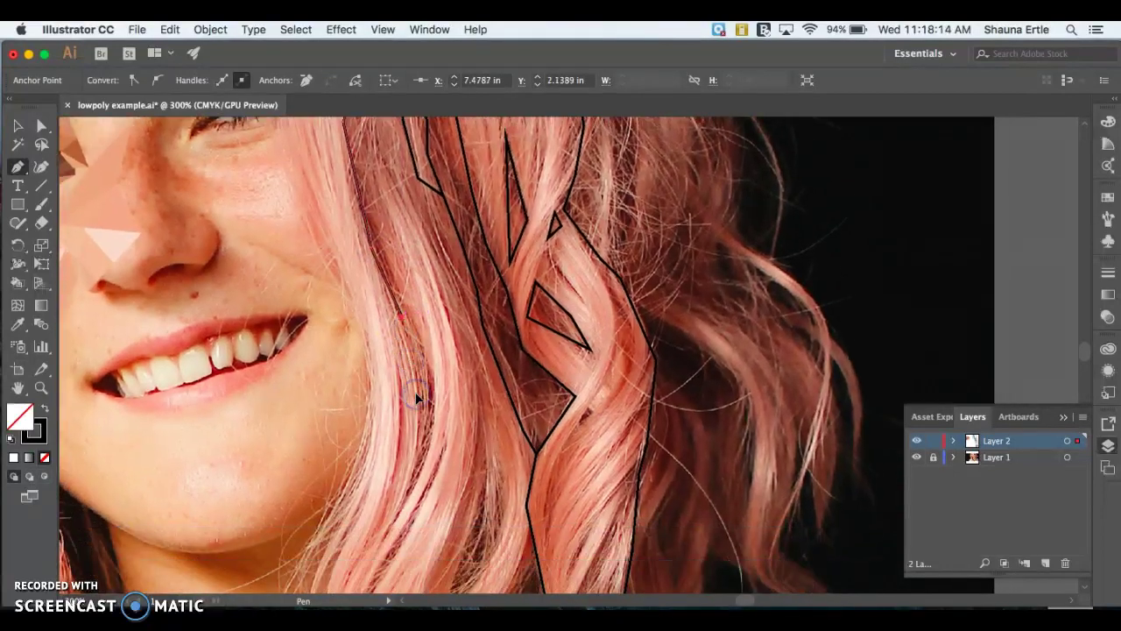
click(413, 304)
- Bring the outline up around the top of the bright front strand and down its outer edge to the dark gap's lowest point
click(410, 262)
click(386, 180)
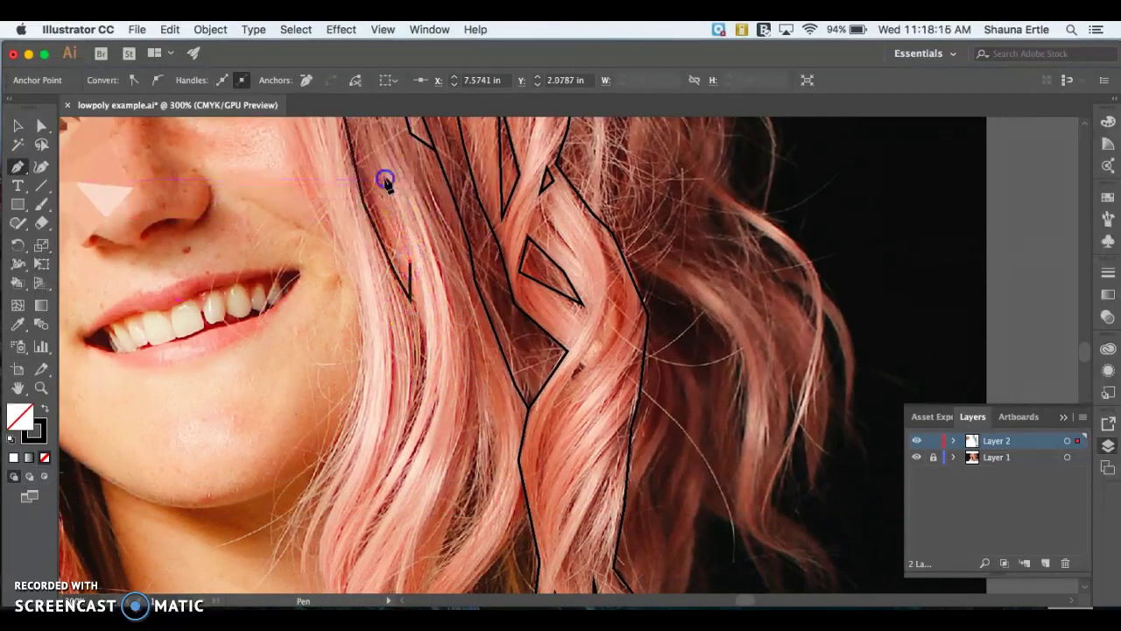
click(391, 156)
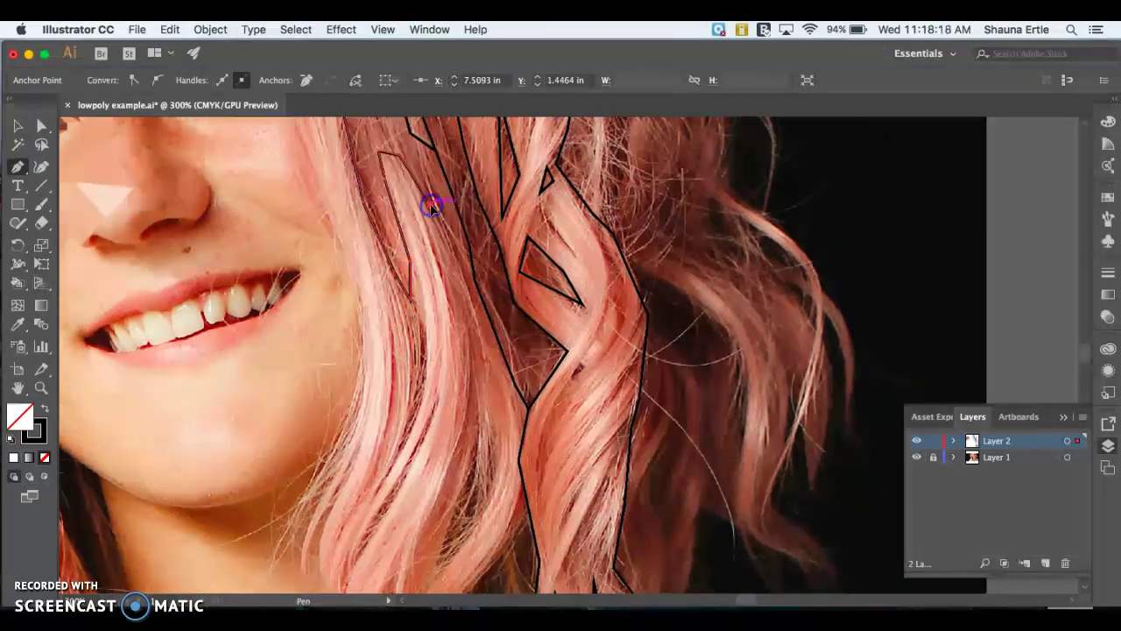
click(451, 254)
click(470, 313)
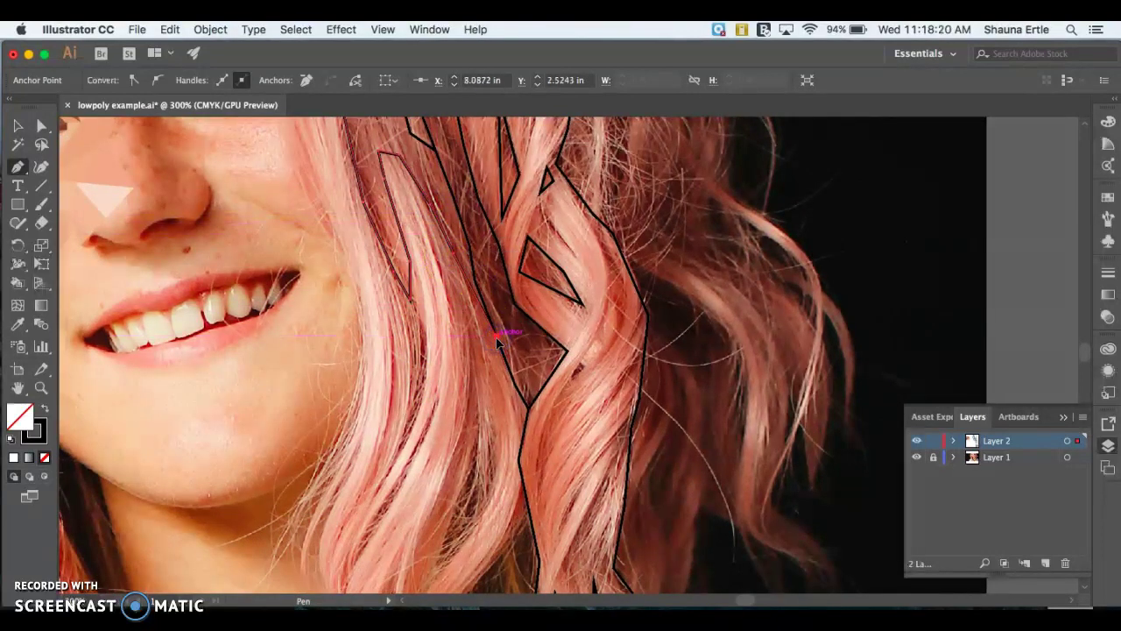
click(529, 406)
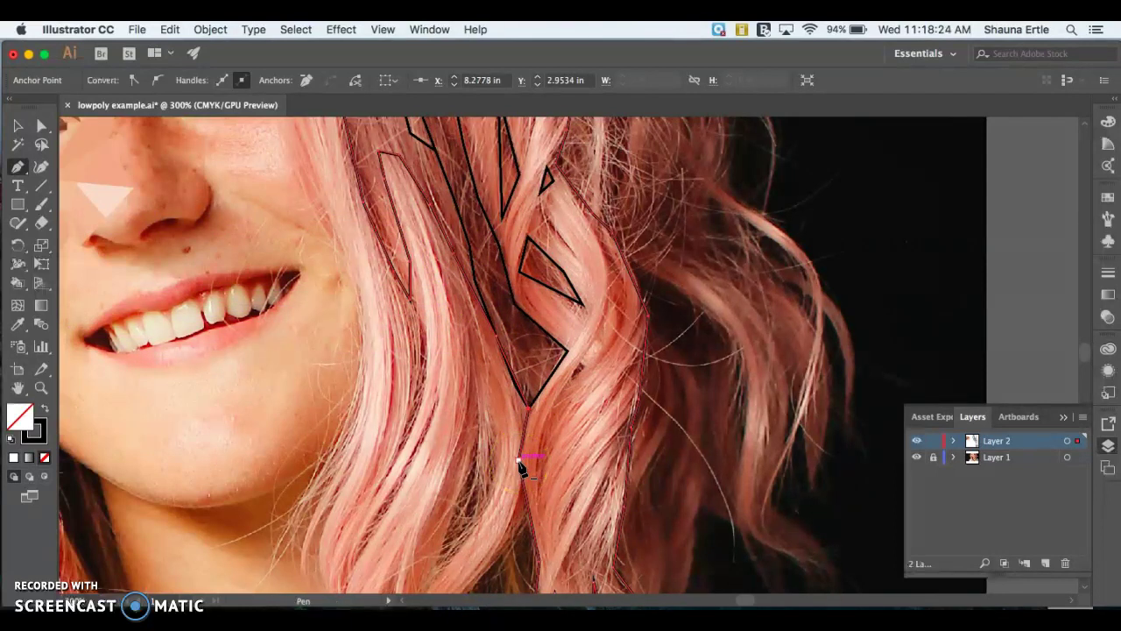
- Continue the outline past the twisted curl and down the front section's outer edge to its lower end by the necklace
click(518, 464)
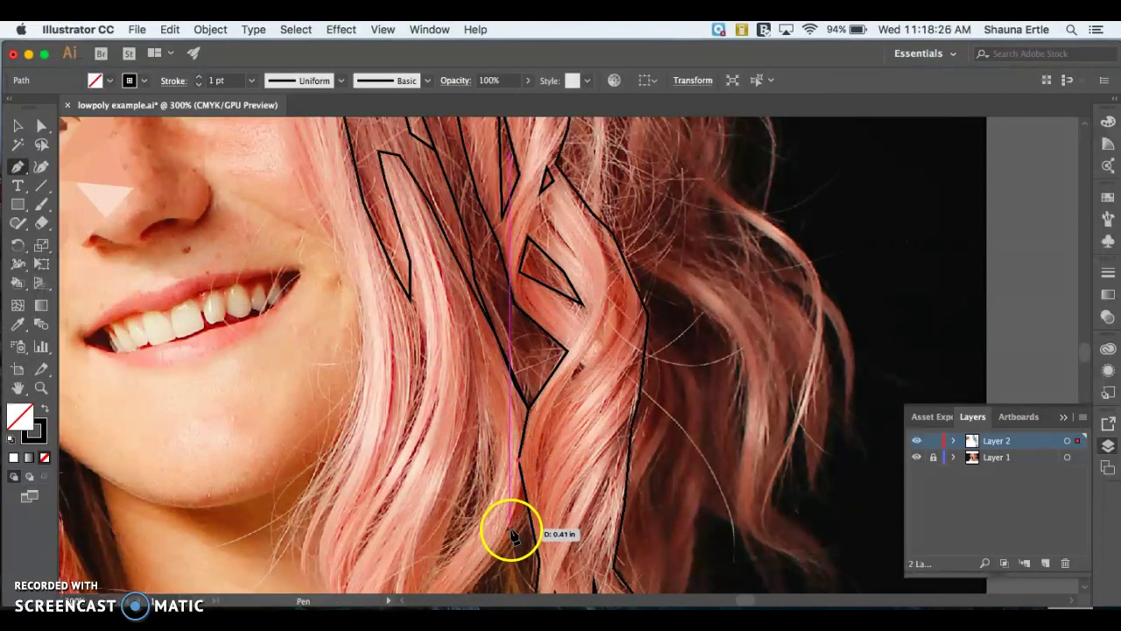
click(511, 529)
scroll(510, 529, down, 3)
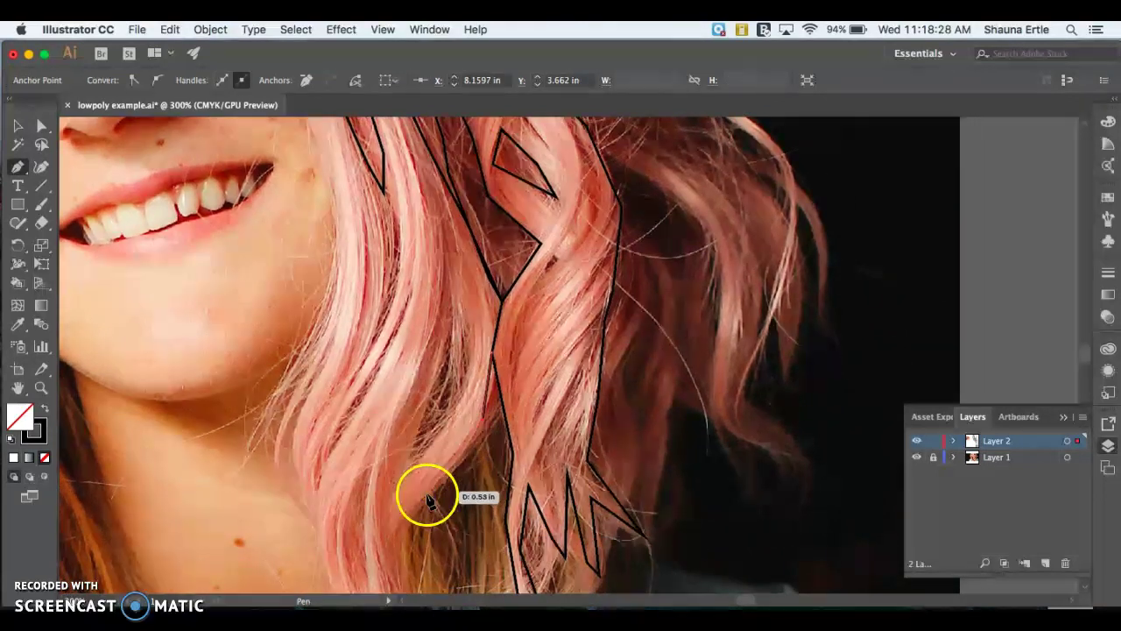
click(427, 495)
drag(401, 524, 395, 534)
scroll(395, 534, down, 3)
drag(411, 422, 418, 468)
scroll(426, 488, down, 3)
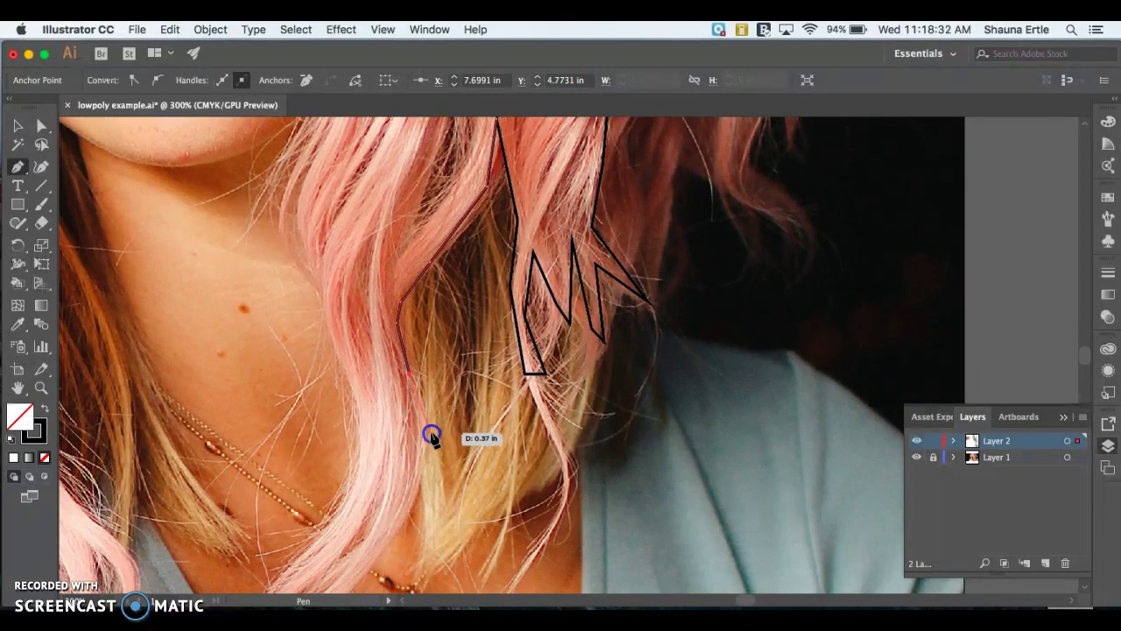
click(418, 511)
click(352, 585)
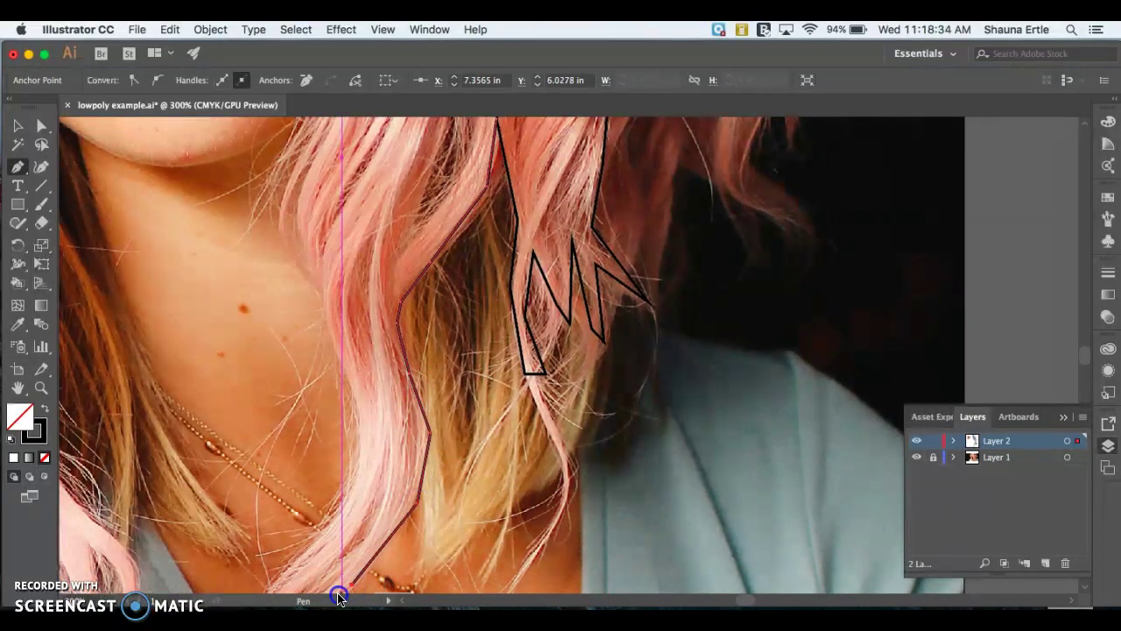
- Zigzag the outline around the front section's lower tips, with a narrow notch between them
drag(320, 593, 349, 548)
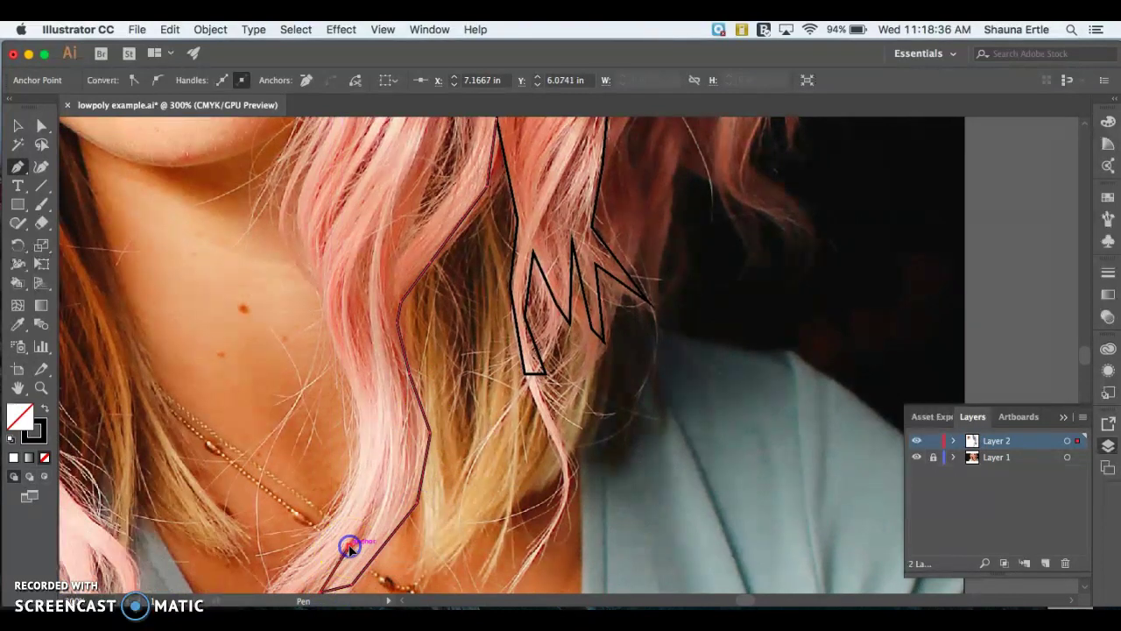
click(303, 594)
click(264, 594)
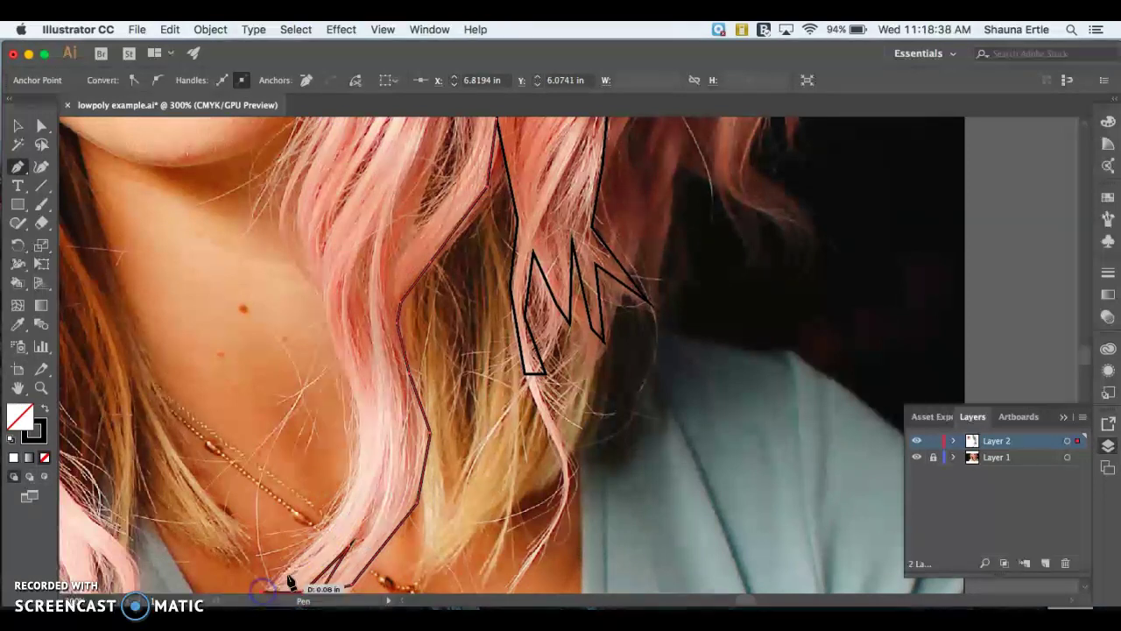
- Trace the outline back up the front section's neck side to just below the jaw
click(343, 497)
click(355, 416)
click(331, 348)
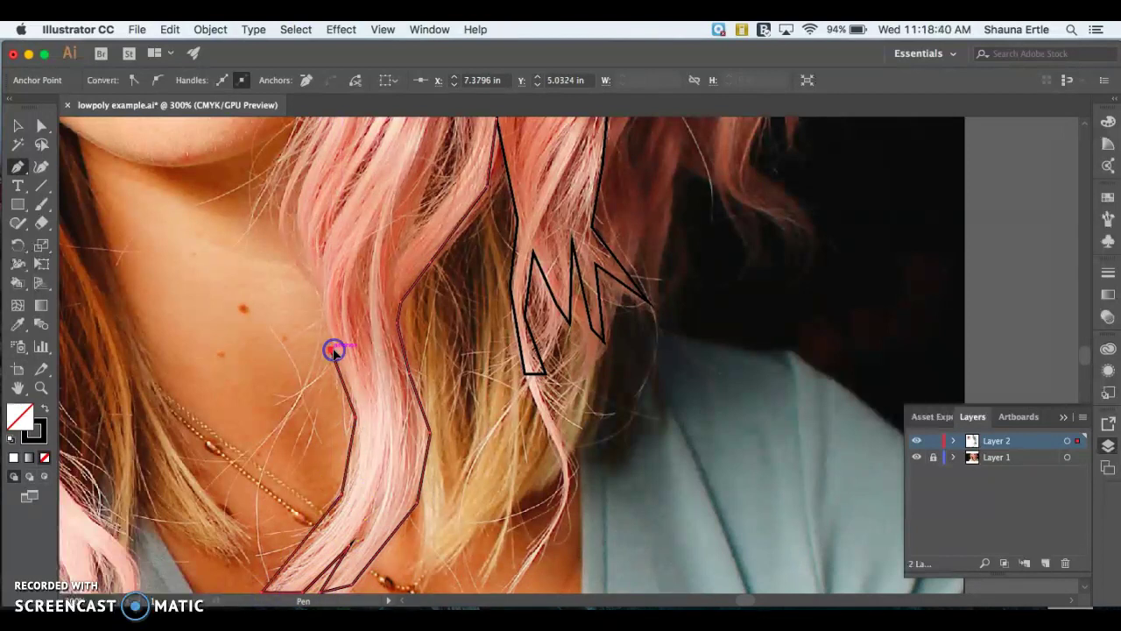
click(319, 288)
scroll(319, 289, up, 3)
scroll(319, 289, left, 2)
click(339, 312)
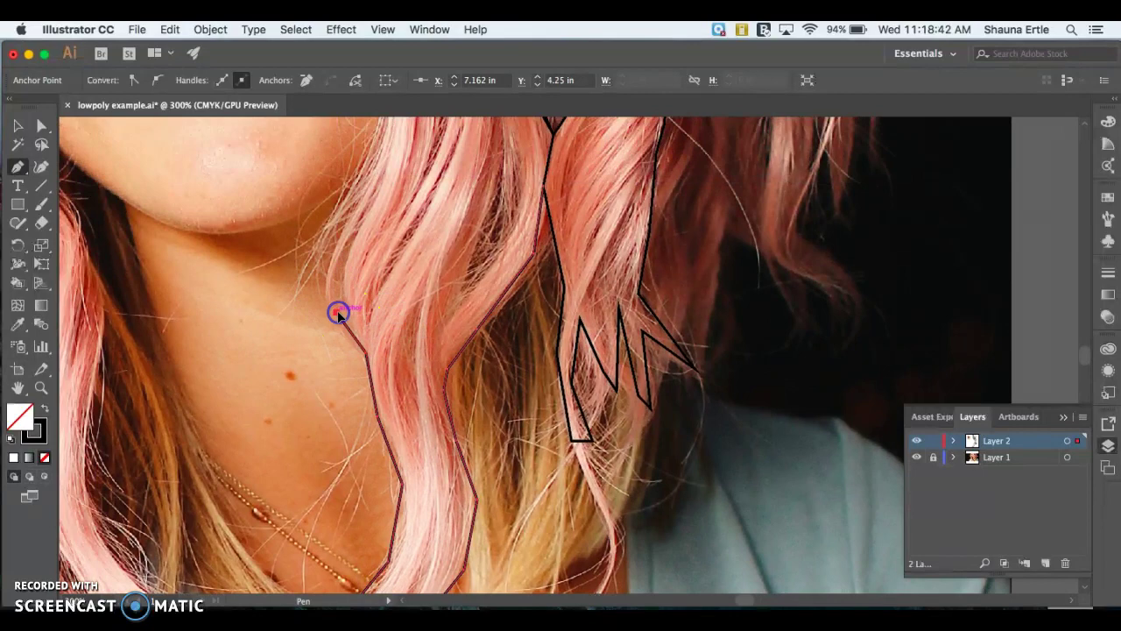
click(354, 258)
- Continue the outline up along the jaw, cheek and eye to the photo's top edge, and close it at its starting corner
scroll(353, 260, up, 3)
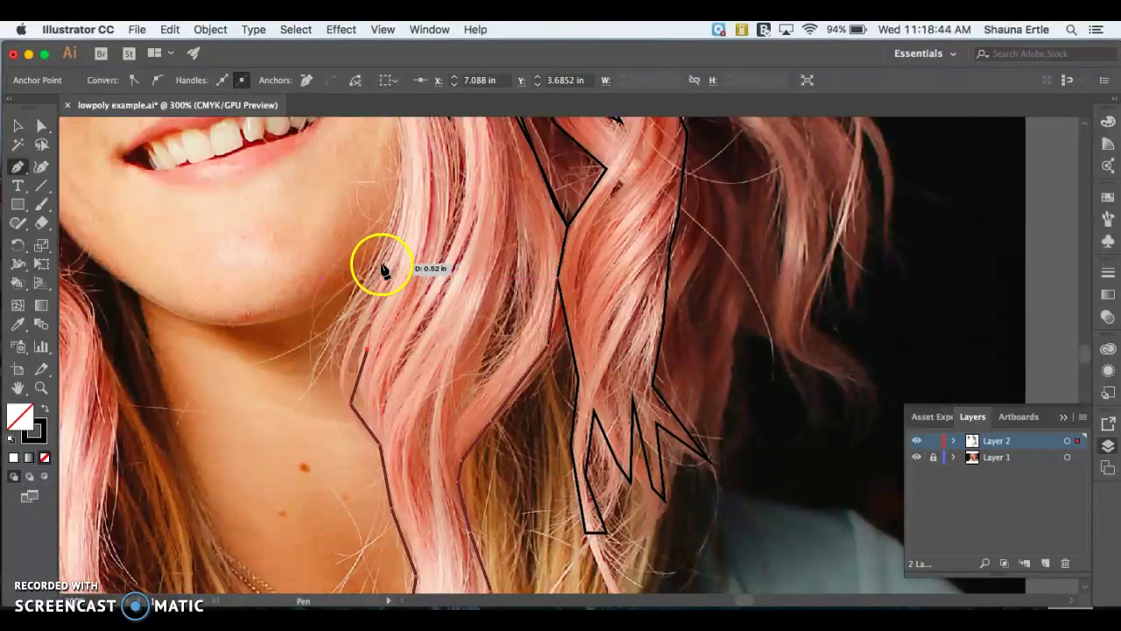
scroll(386, 263, up, 7)
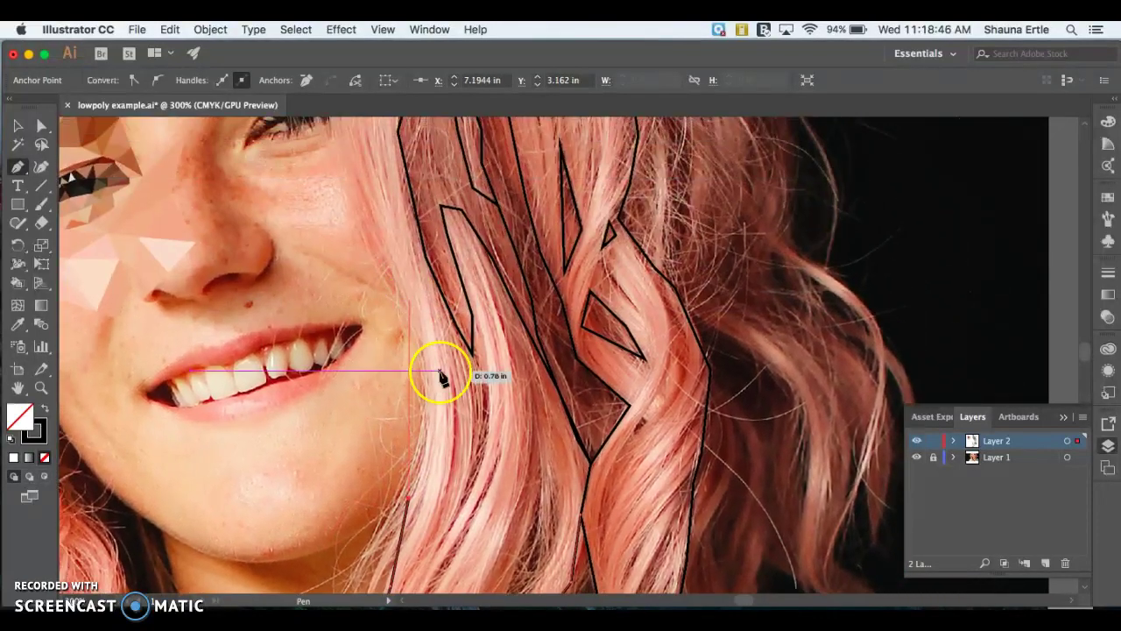
click(427, 399)
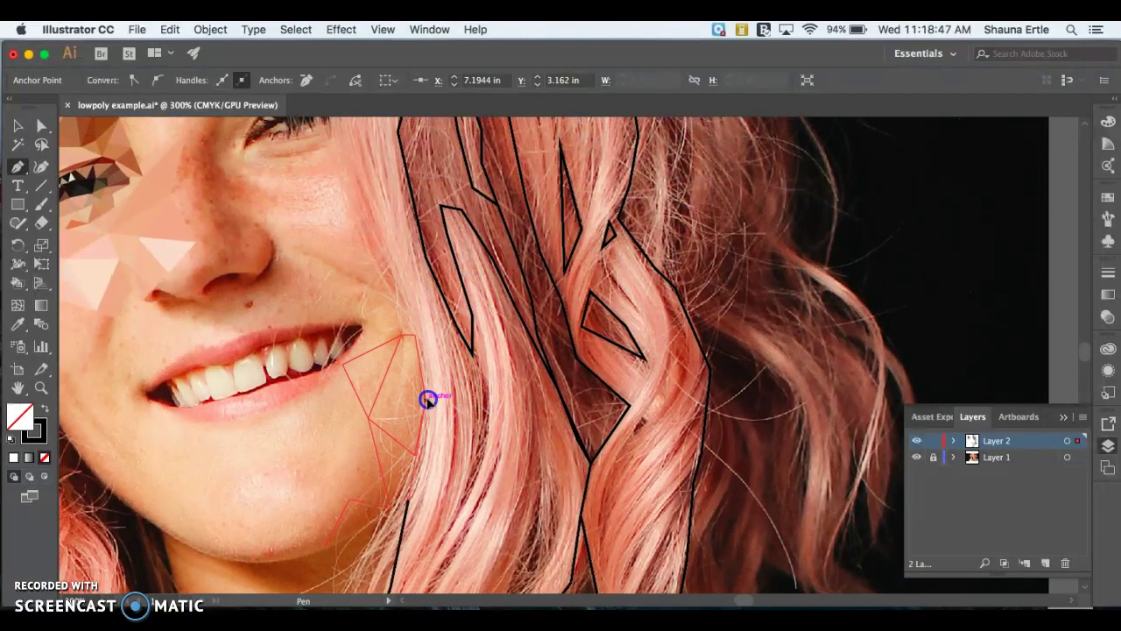
click(401, 299)
scroll(402, 299, up, 3)
scroll(401, 299, left, 1)
click(388, 320)
scroll(388, 319, up, 4)
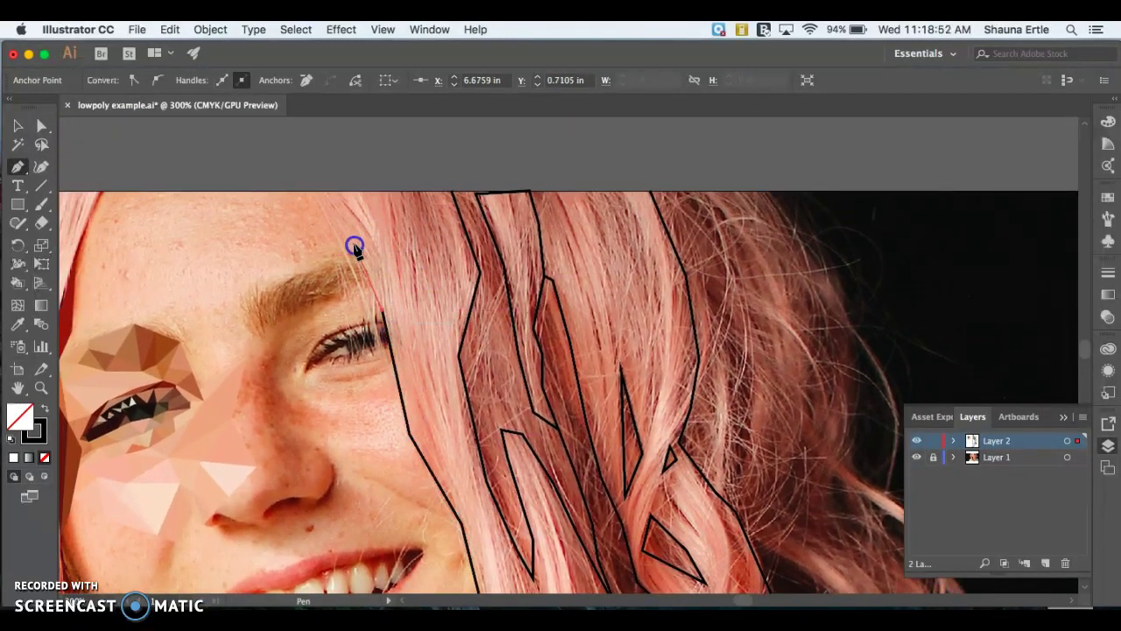
drag(321, 195, 319, 193)
drag(452, 195, 451, 193)
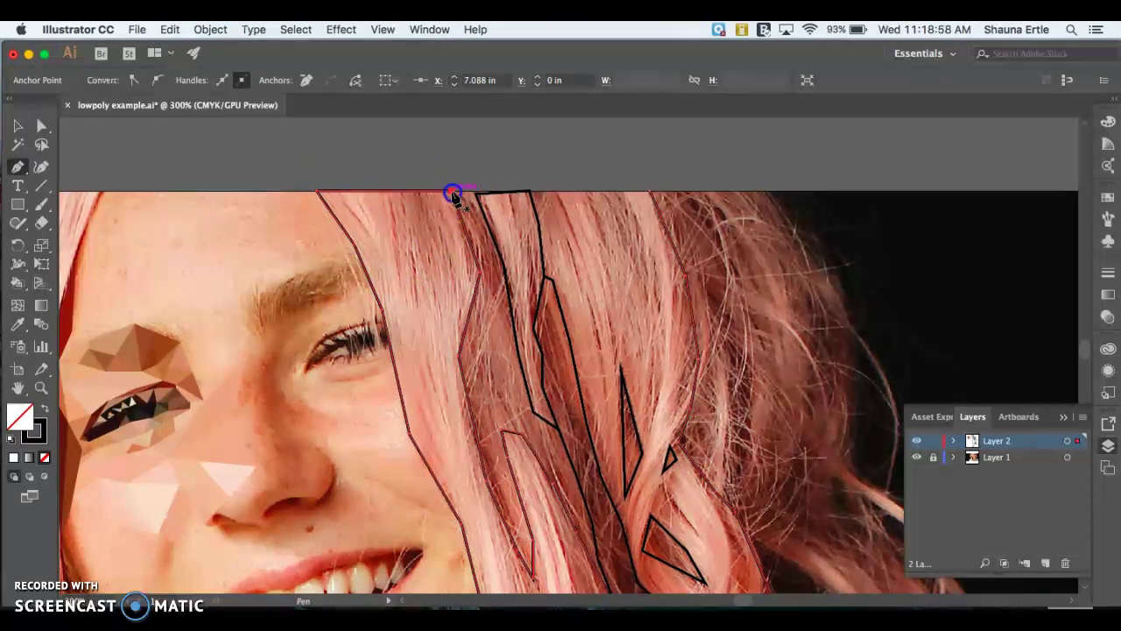
click(452, 192)
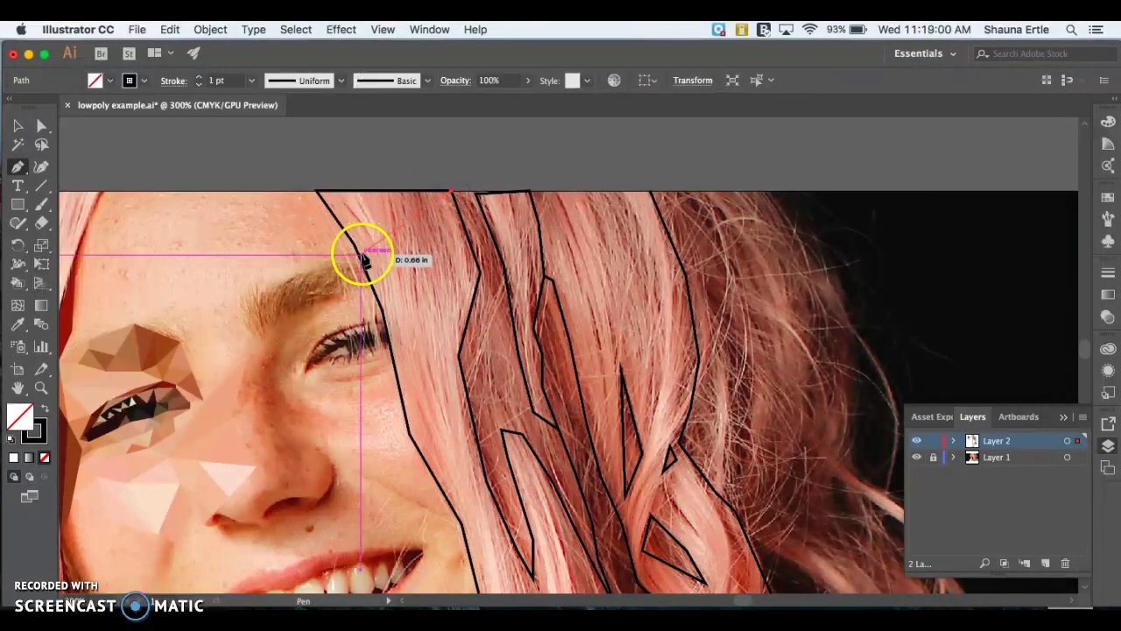
- Begin dividing the upper front section into narrow triangles, zigzagging from its top outer corner between the photo's top edge, the outer bend and the inner strand
drag(363, 259, 459, 366)
click(458, 356)
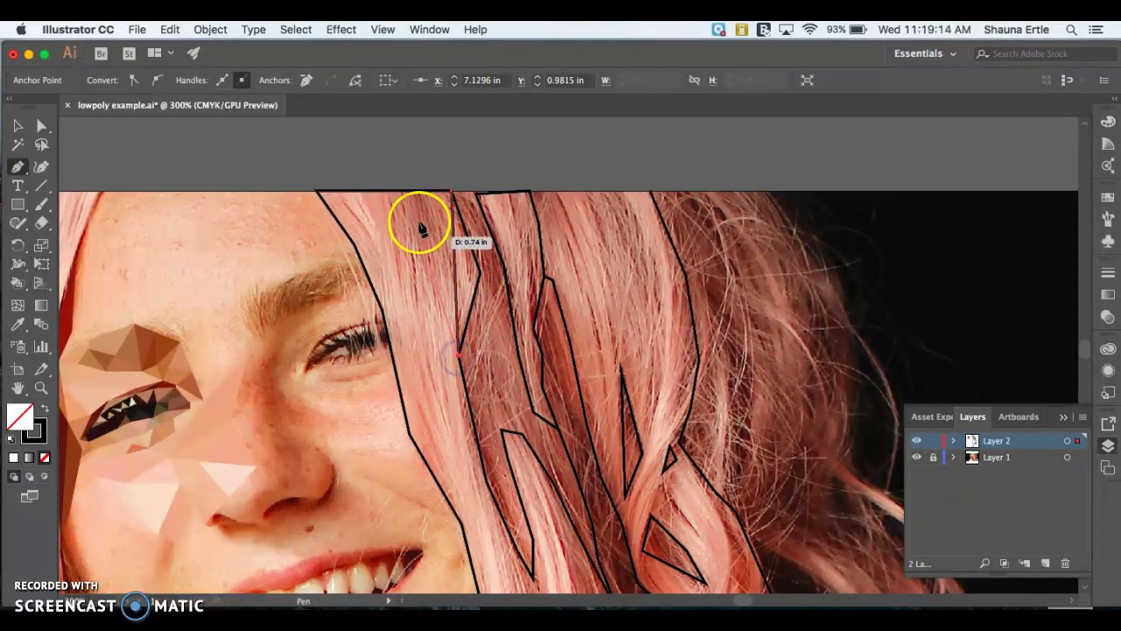
click(412, 191)
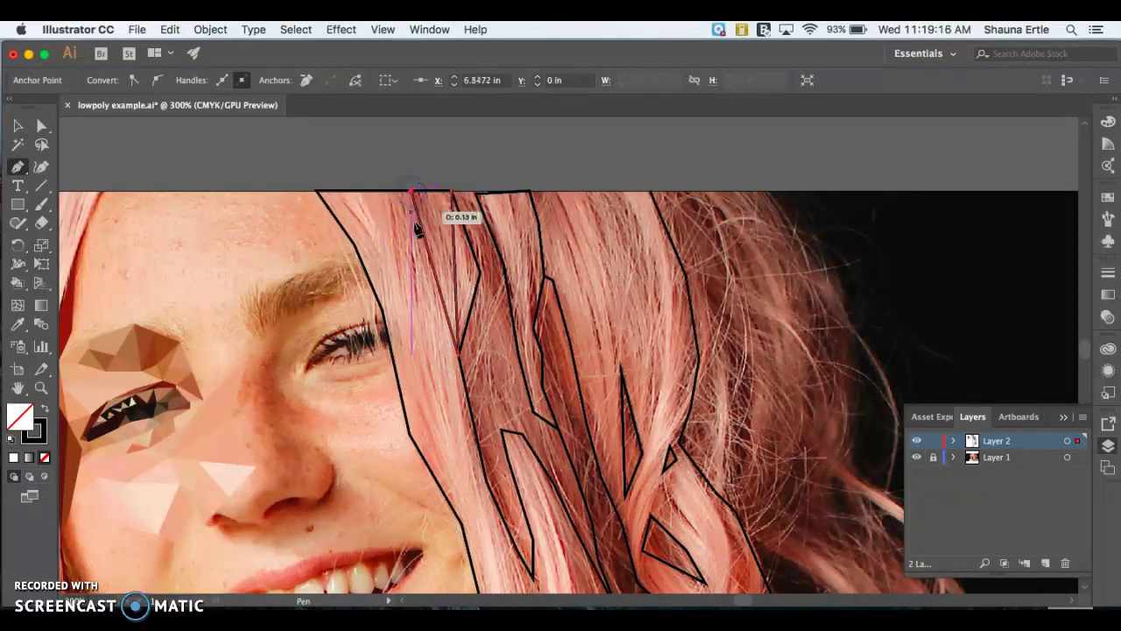
drag(436, 414, 445, 429)
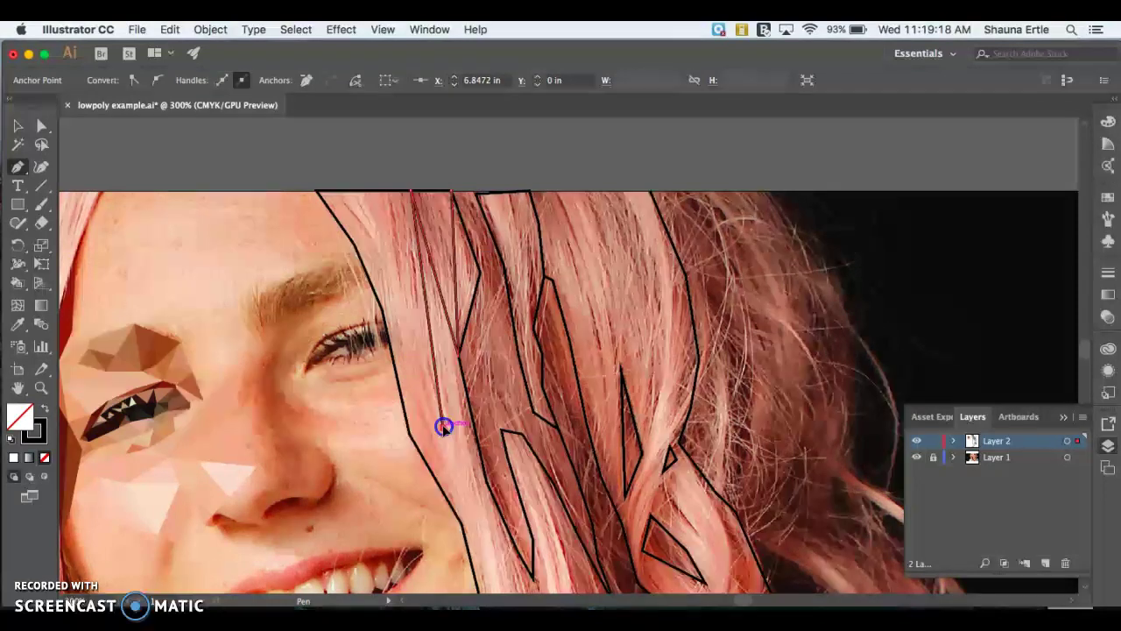
click(458, 355)
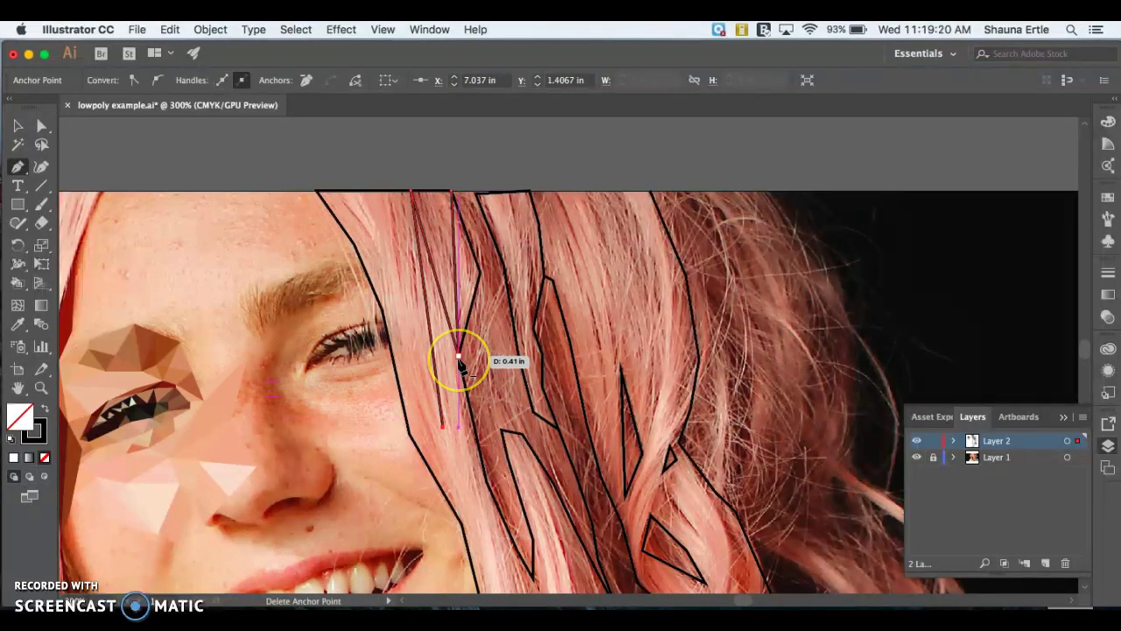
- Add a long triangle beside the cheek, running from the inner strand point to the face-side edge and up to the photo's top edge
click(442, 430)
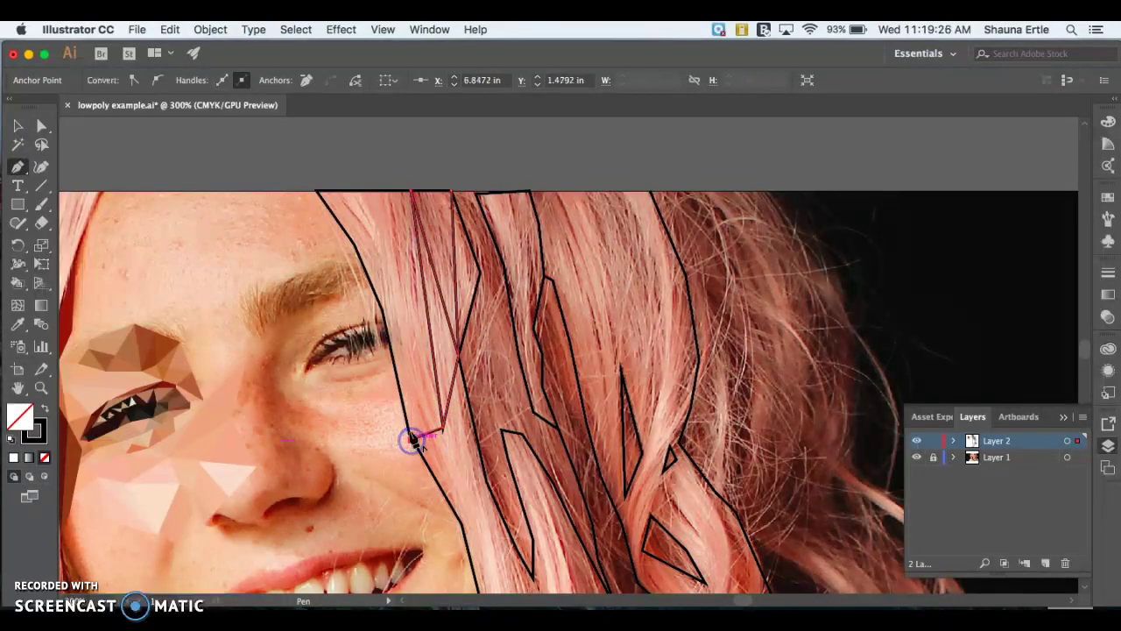
click(412, 439)
click(411, 191)
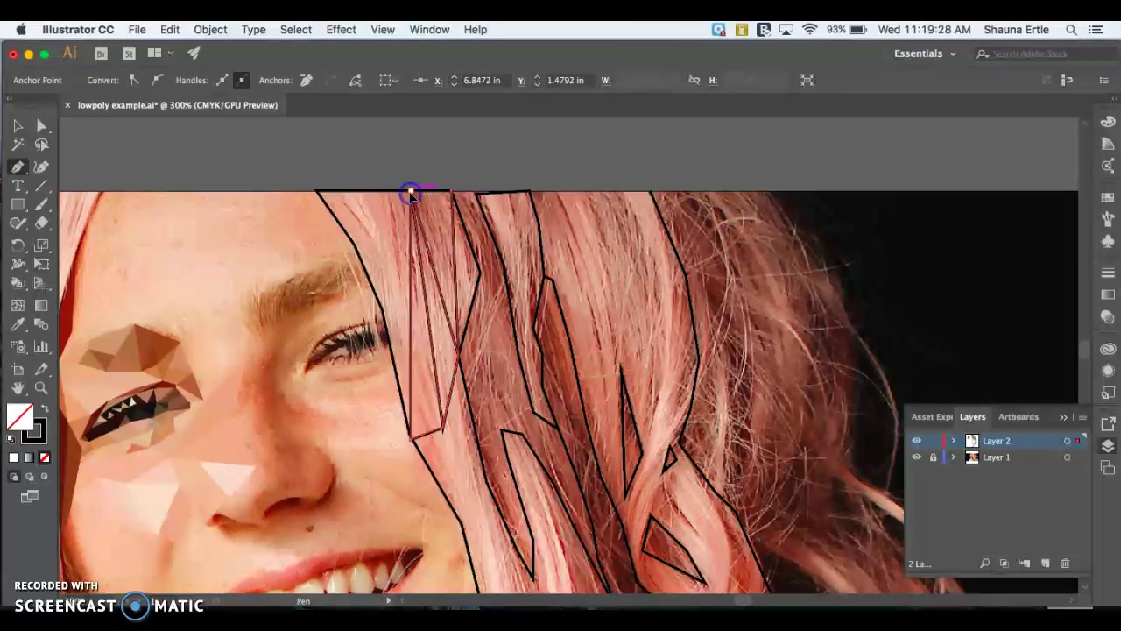
- Extend the upper front section's zigzag to the face-side edge between eyebrow and eye, and back up to the photo's top edge
click(381, 307)
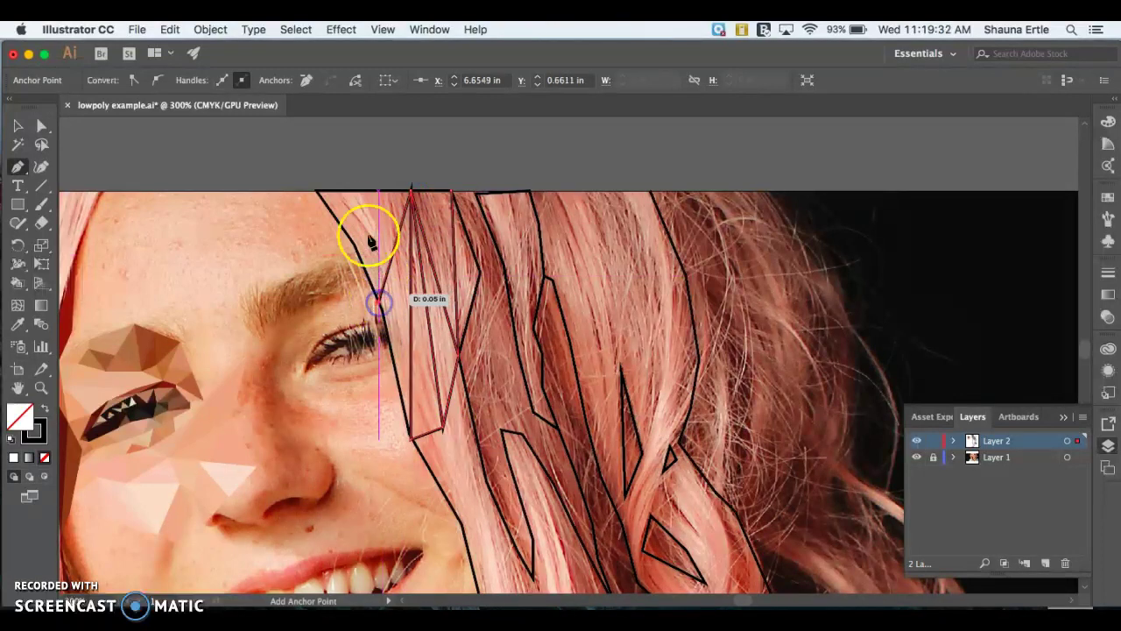
click(366, 193)
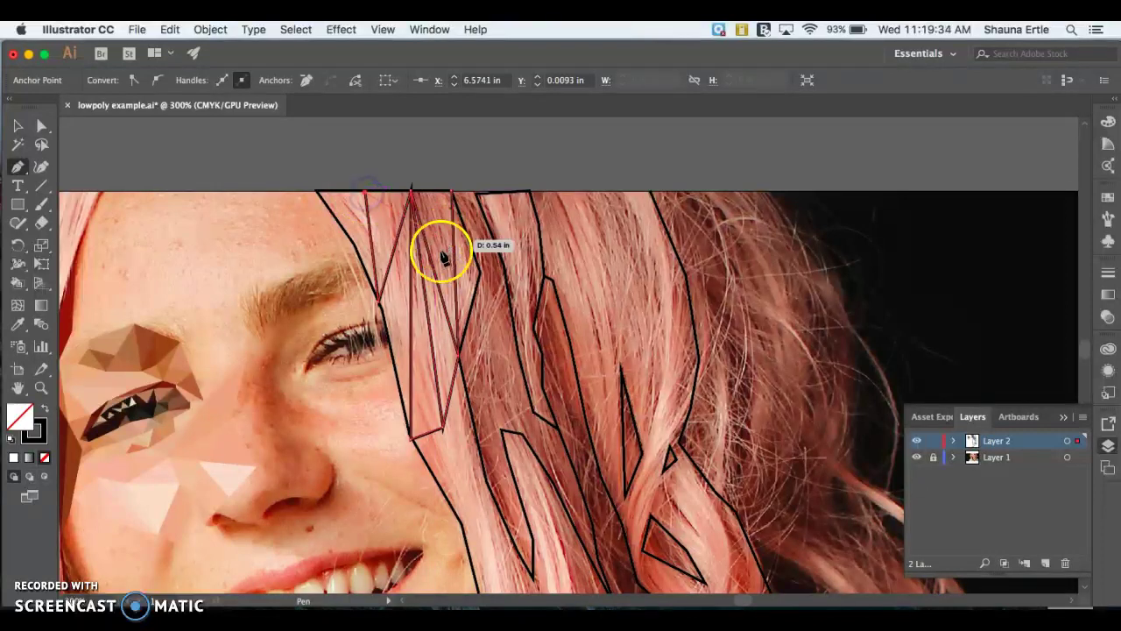
- Outline a long facet from the inner strand point to the lower tip of the strand gap, across to the face-side edge and back up along the cheek
scroll(656, 319, down, 5)
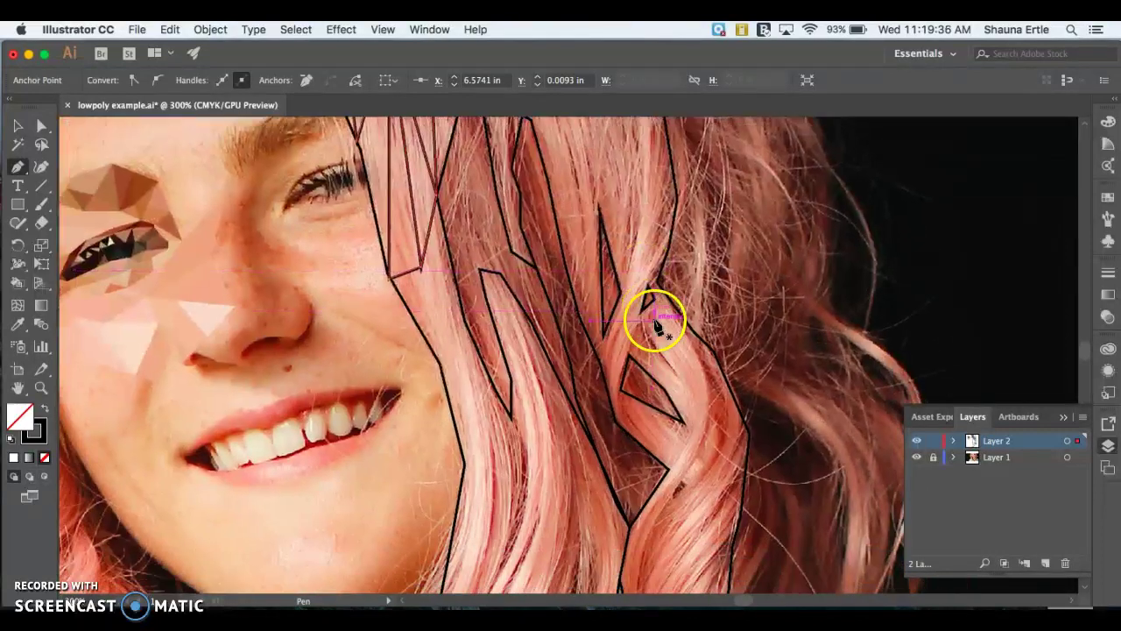
click(421, 265)
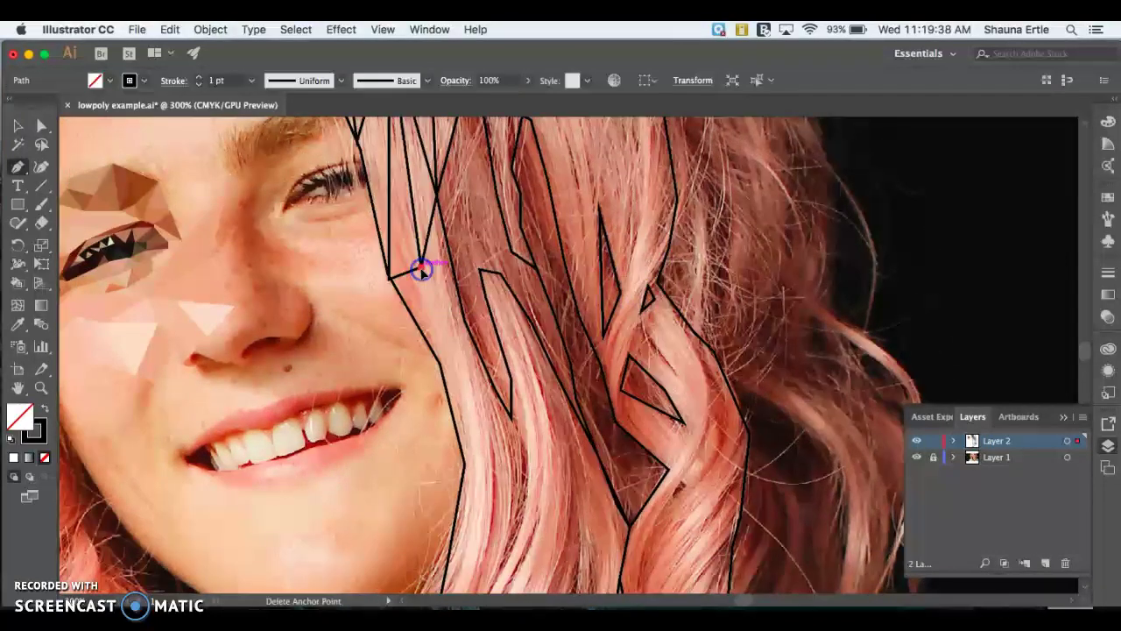
click(511, 421)
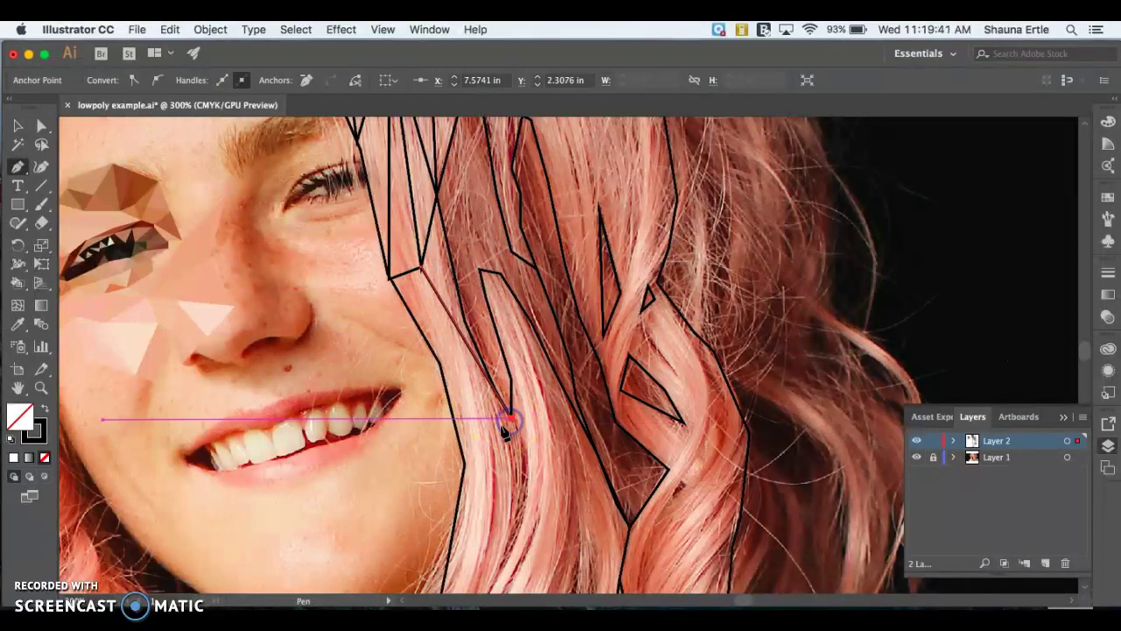
click(463, 463)
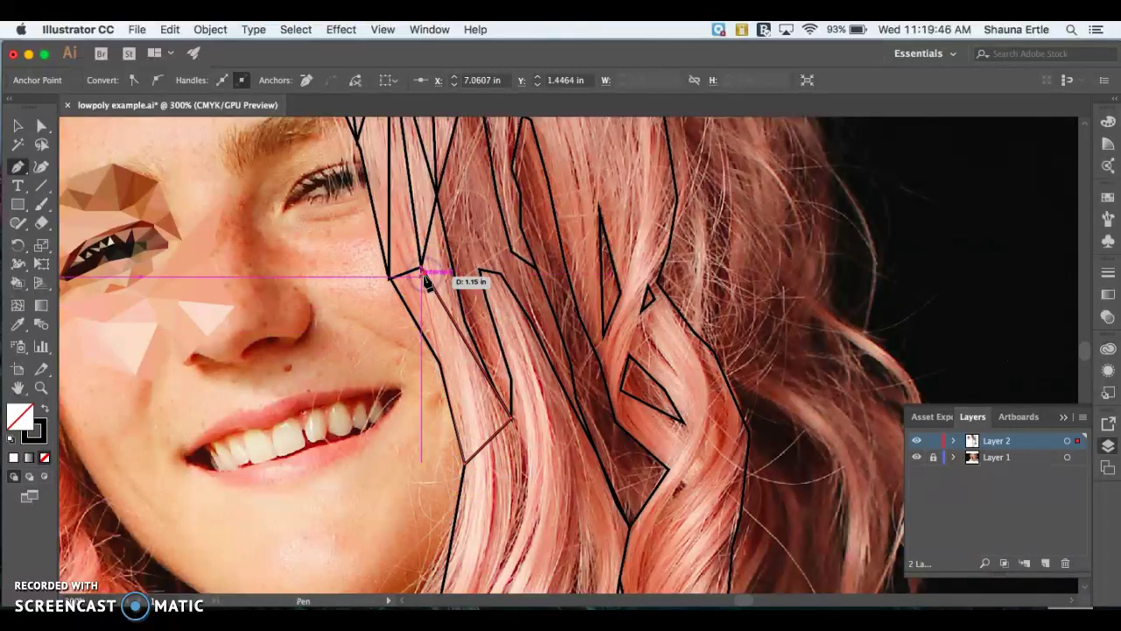
drag(444, 357, 440, 365)
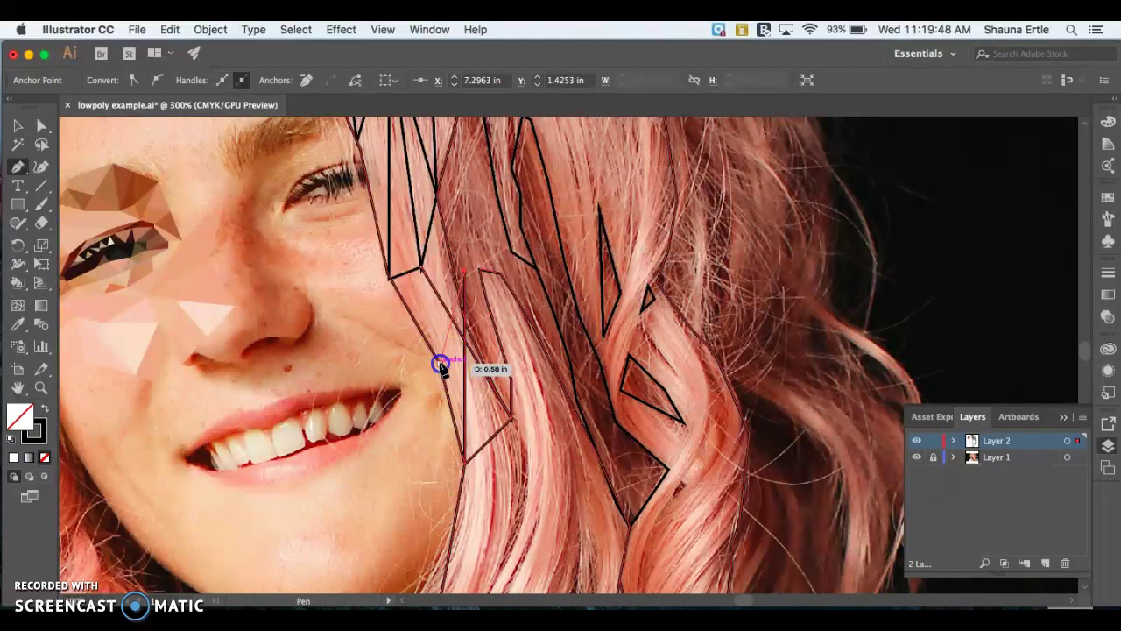
click(423, 269)
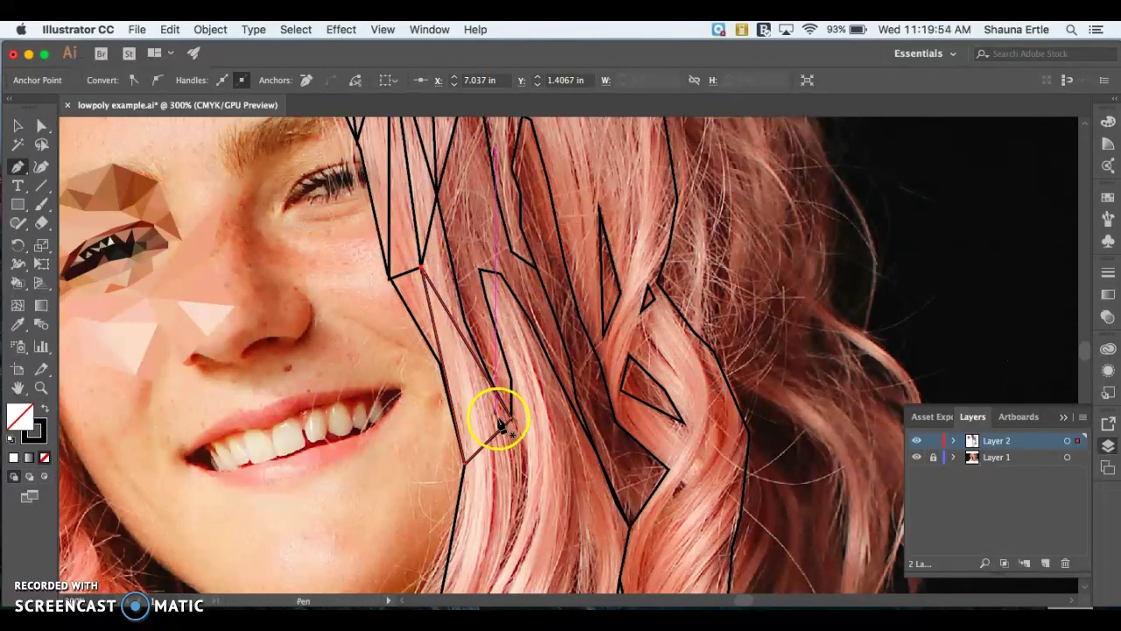
drag(489, 405, 444, 324)
- Add a sliver triangle at the photo's top edge, joining the front section's outer bend, the neighbouring section's corner and the front section's top outer corner
scroll(523, 475, down, 3)
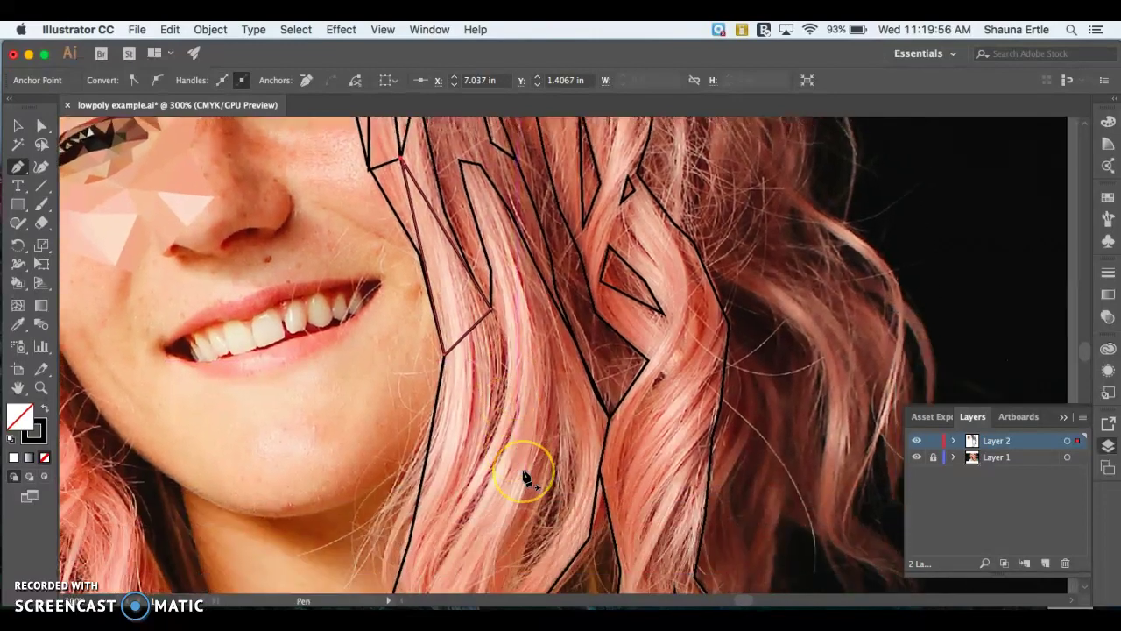
scroll(525, 478, up, 7)
click(523, 466)
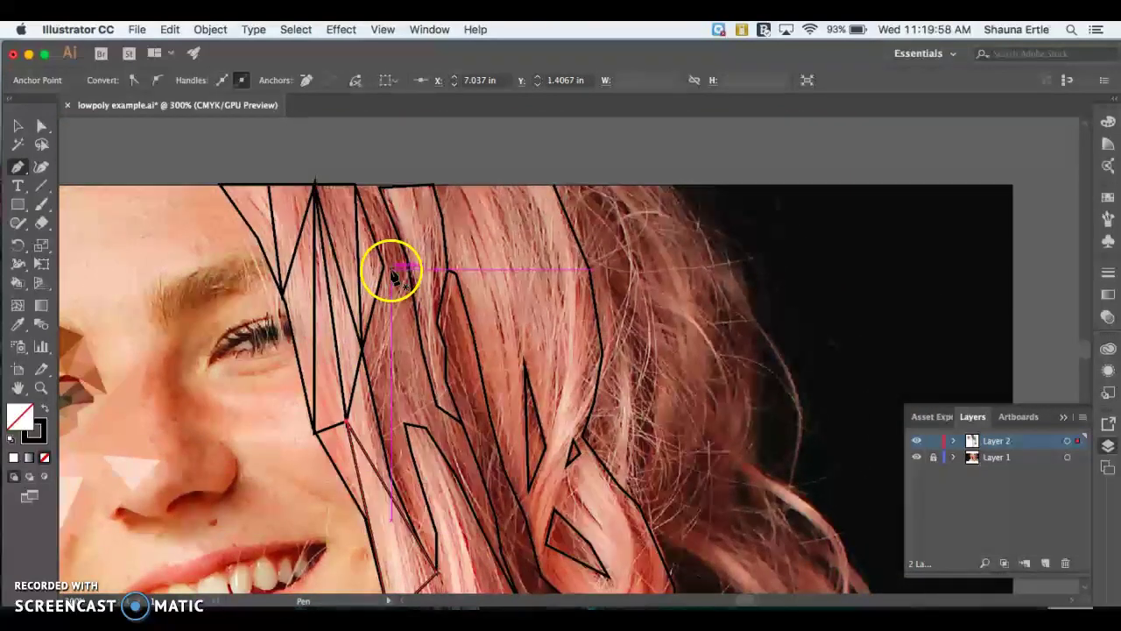
click(386, 267)
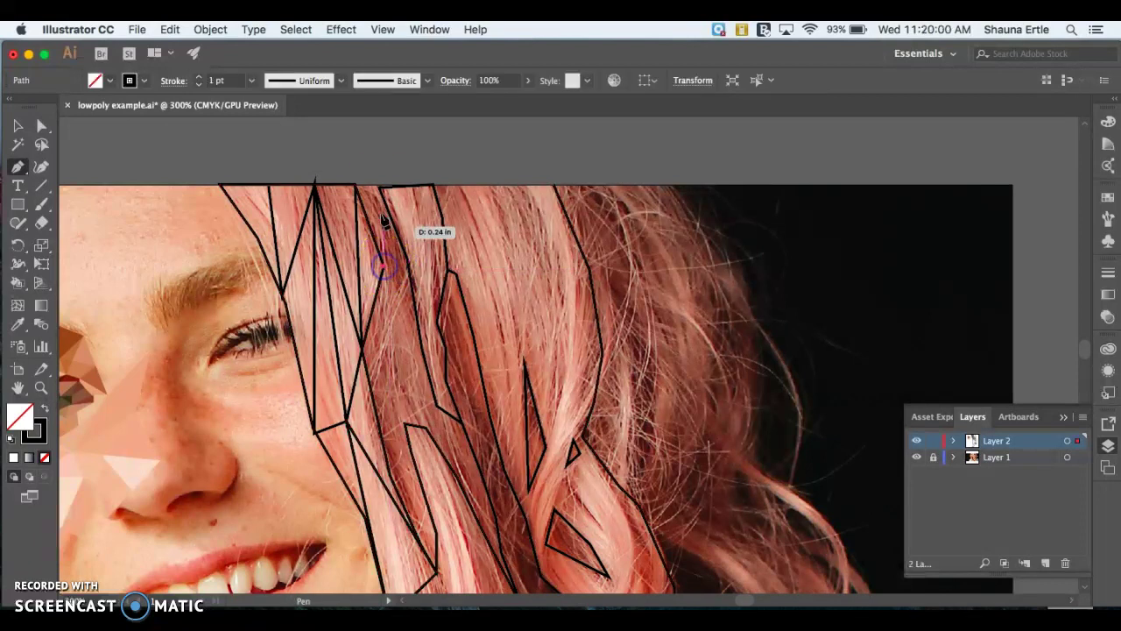
click(377, 186)
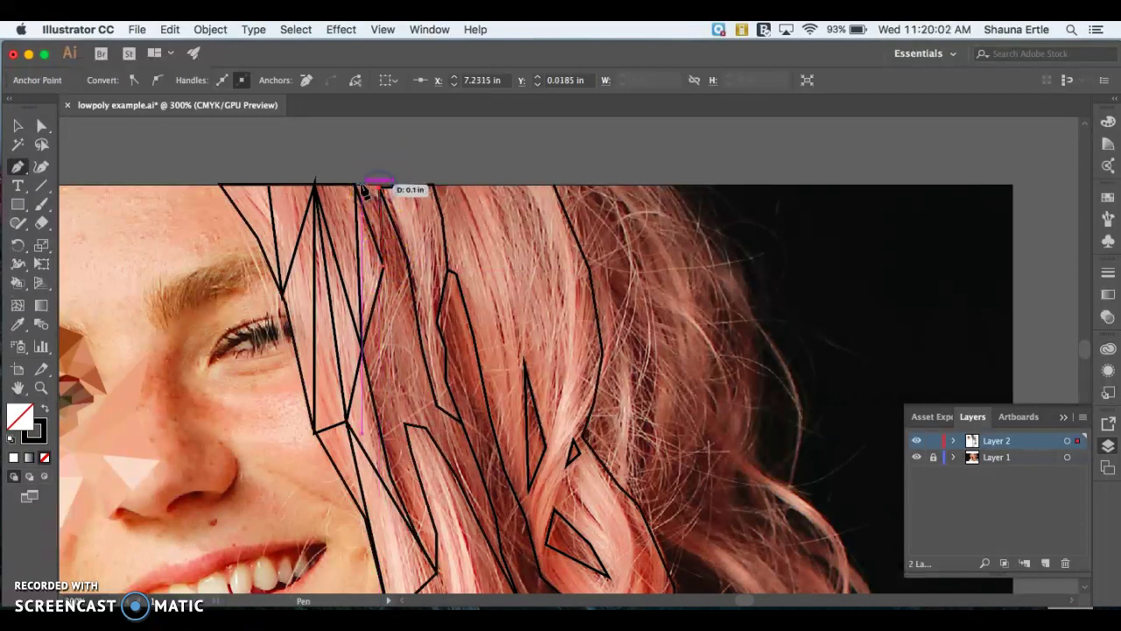
click(361, 186)
click(411, 302)
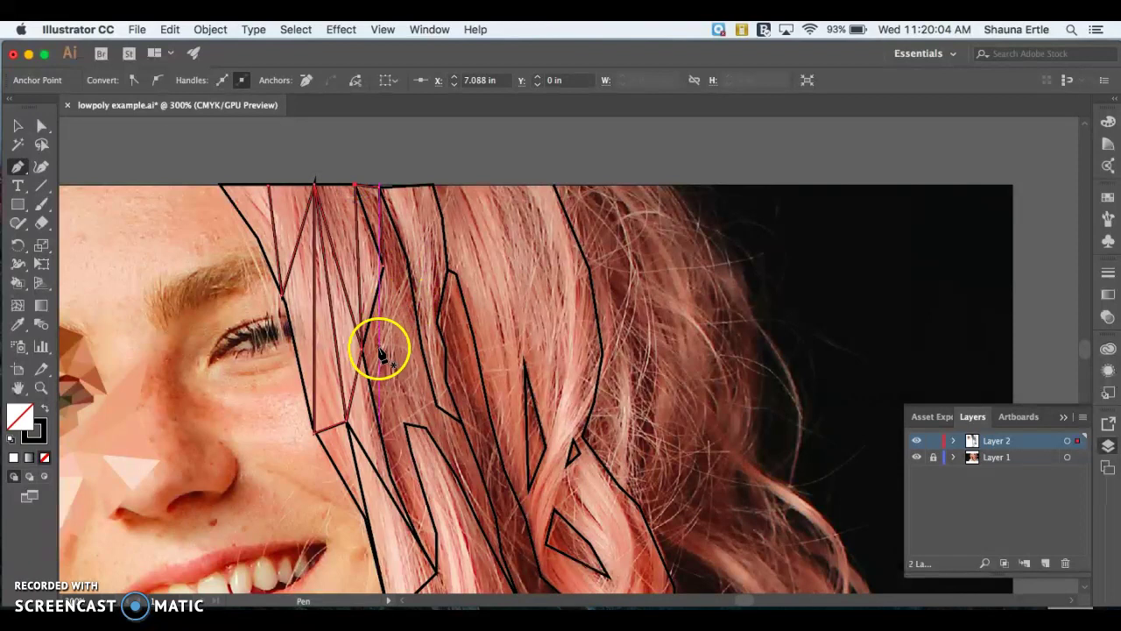
- Draw a narrow triangle between the front section's outer bend, the upper tip of the strand gap and the inner strand's outer edge
click(404, 424)
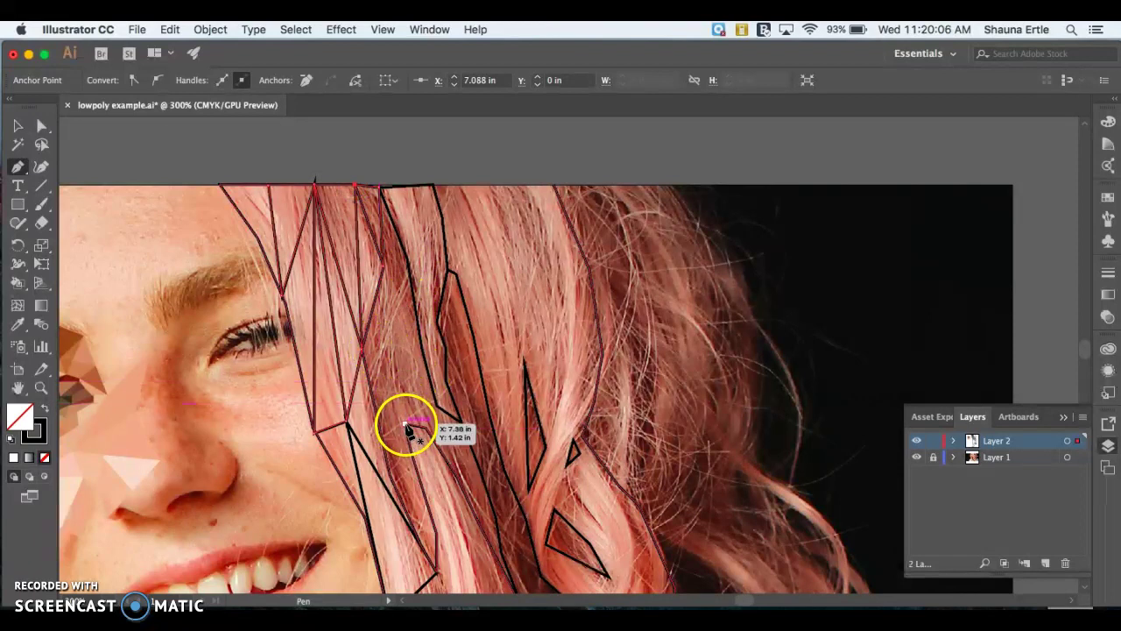
click(405, 424)
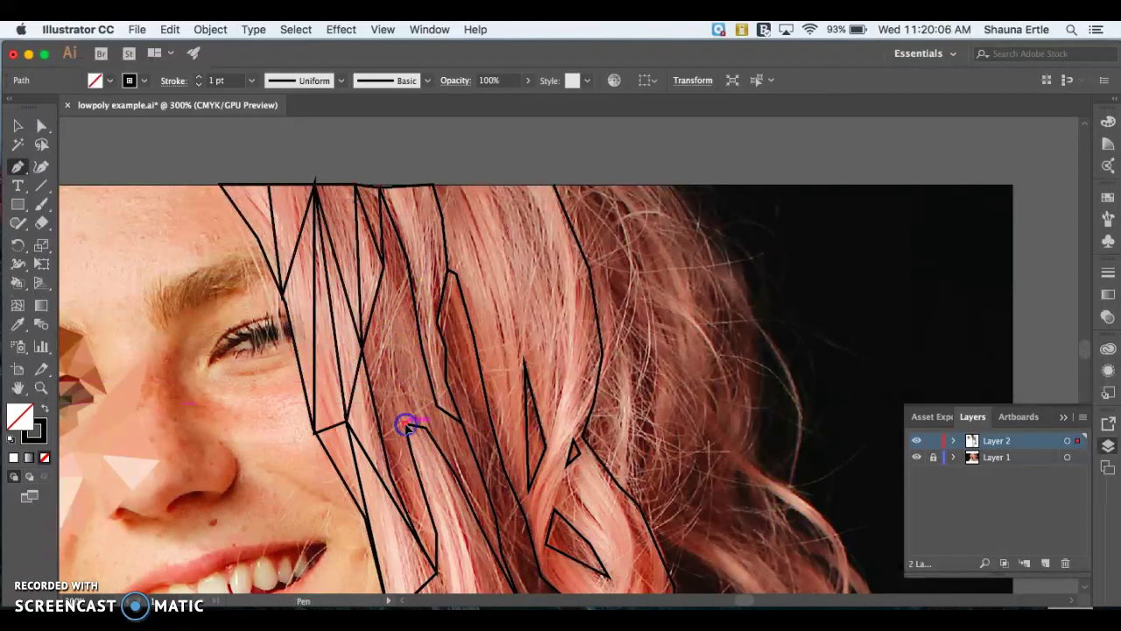
click(385, 268)
click(370, 381)
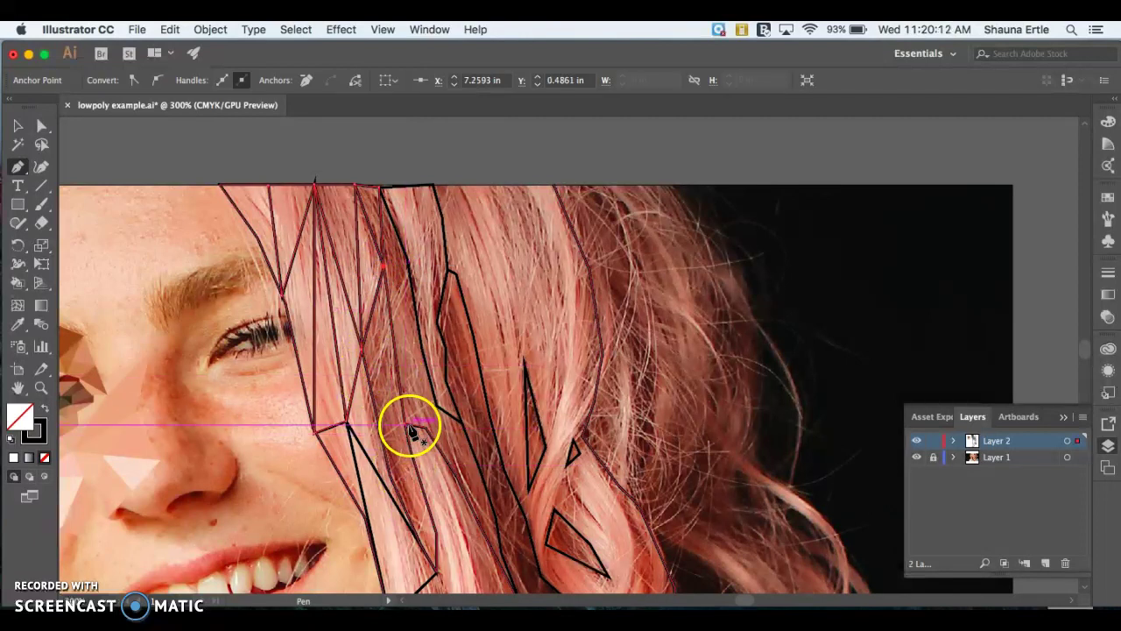
click(405, 426)
click(405, 425)
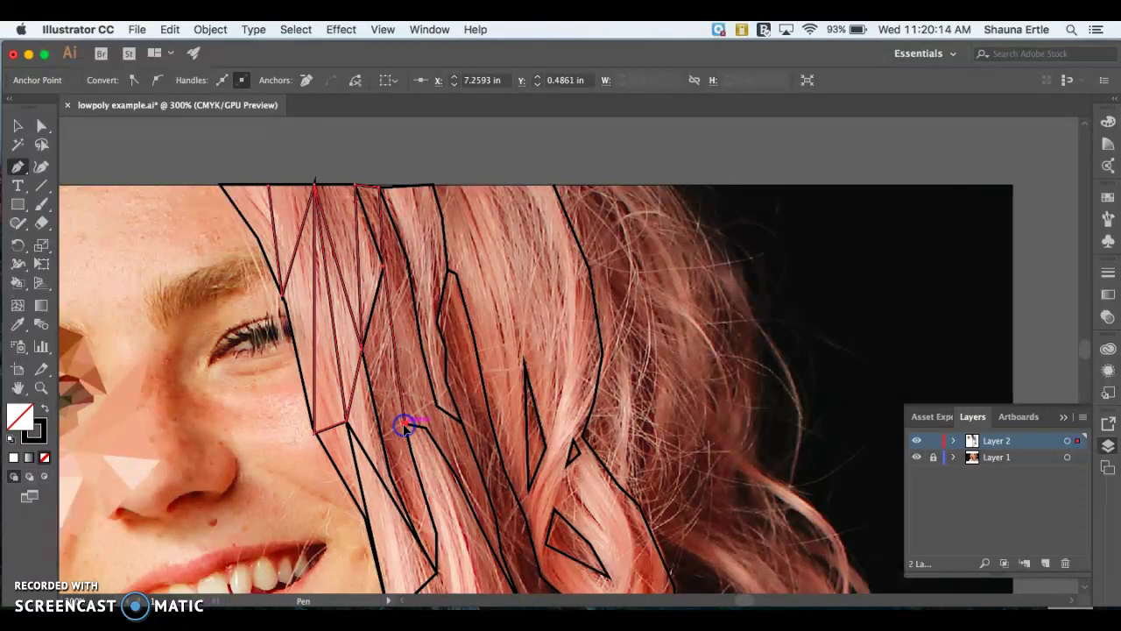
drag(421, 530, 393, 493)
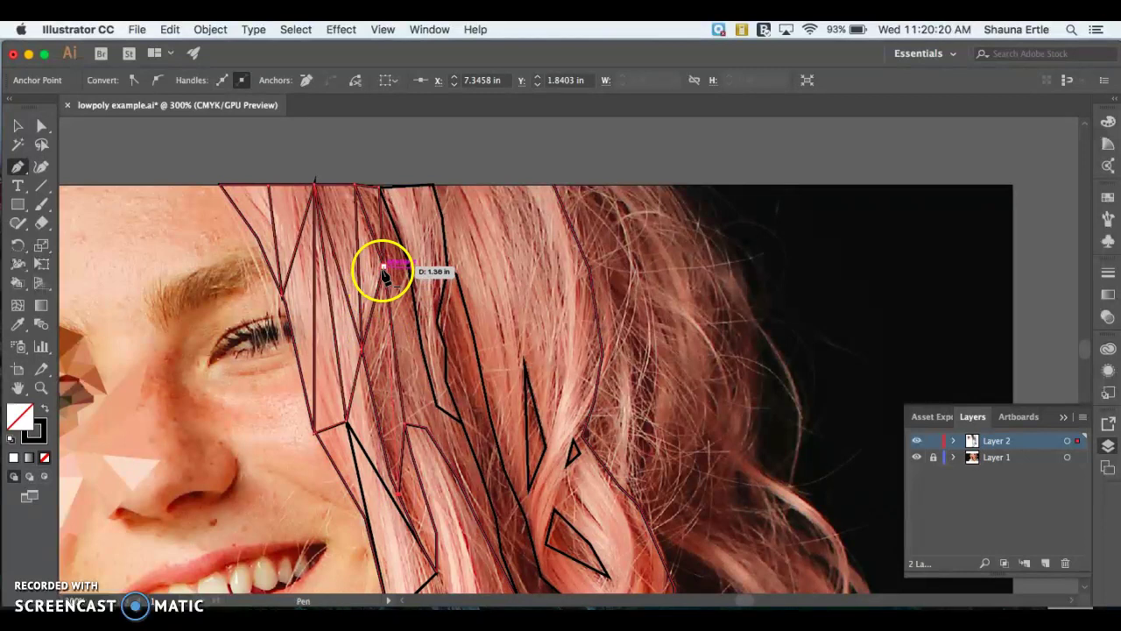
click(383, 271)
click(380, 513)
click(412, 531)
click(434, 395)
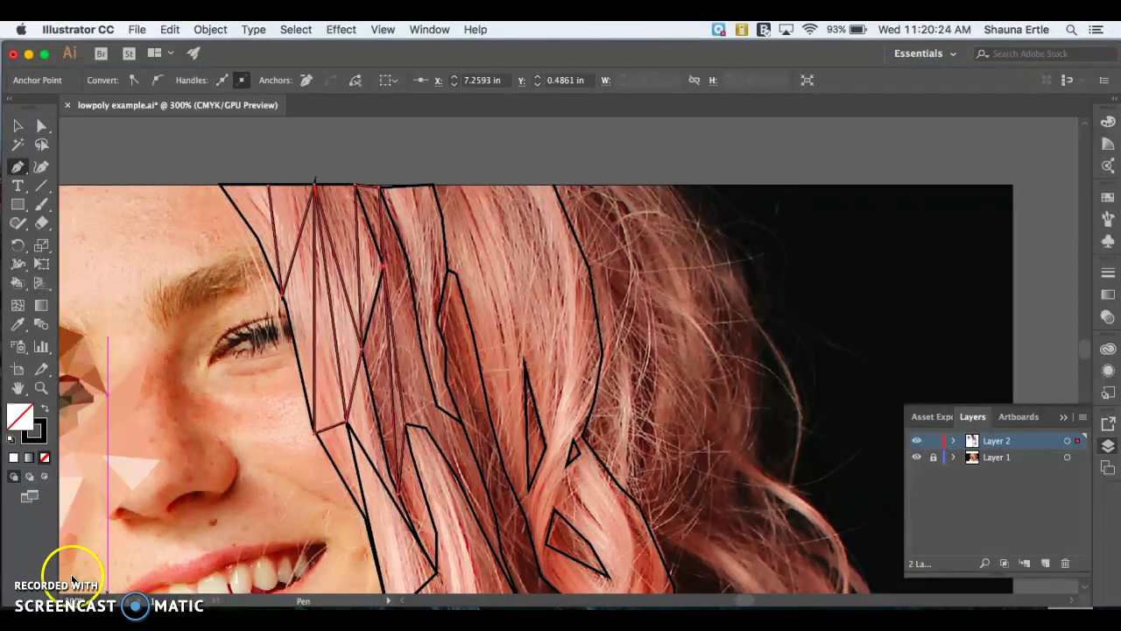
- Begin subdividing the upper front section's outer facets with a line from the top-edge peak to the midpoint of the adjacent vertical edge
scroll(426, 261, down, 5)
scroll(430, 271, up, 3)
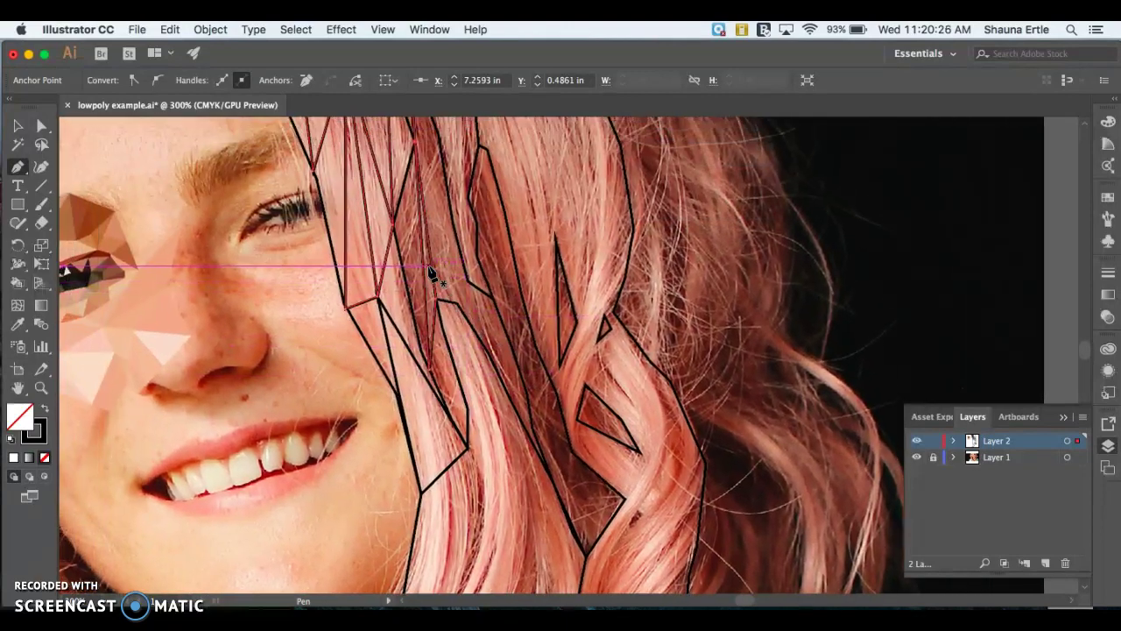
scroll(429, 273, up, 2)
scroll(429, 273, left, 2)
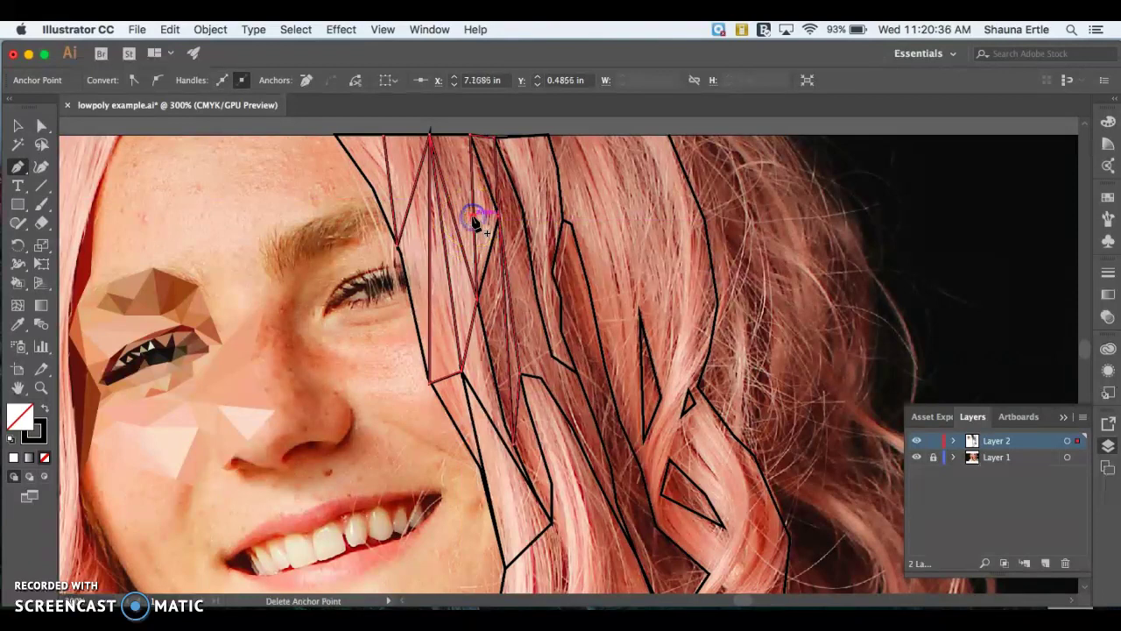
click(431, 139)
drag(443, 153, 433, 142)
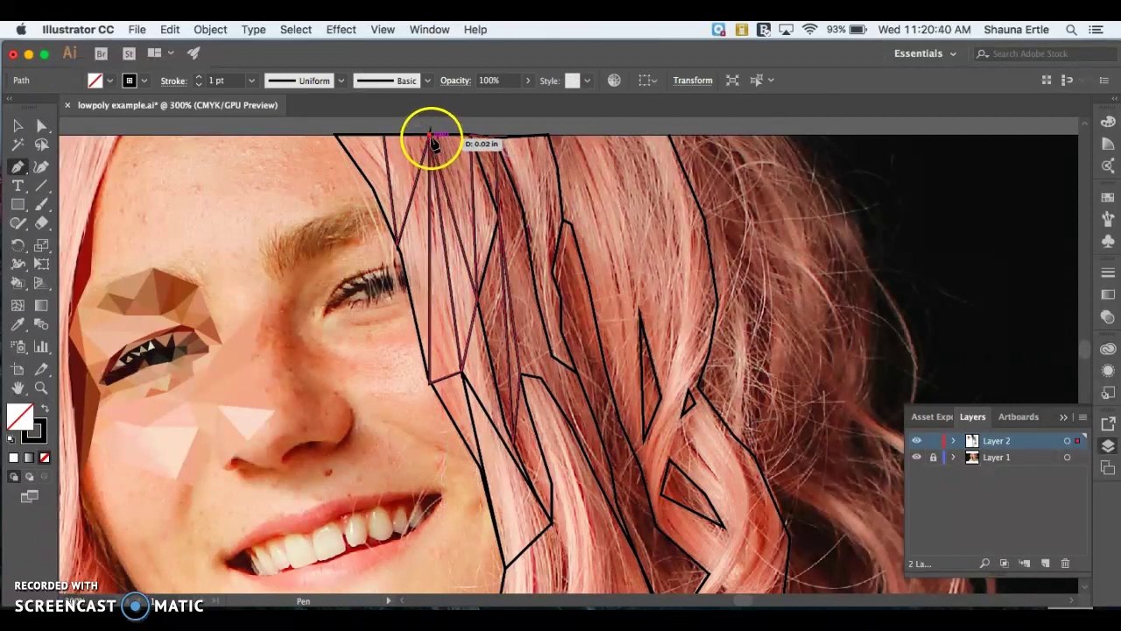
drag(468, 200, 475, 219)
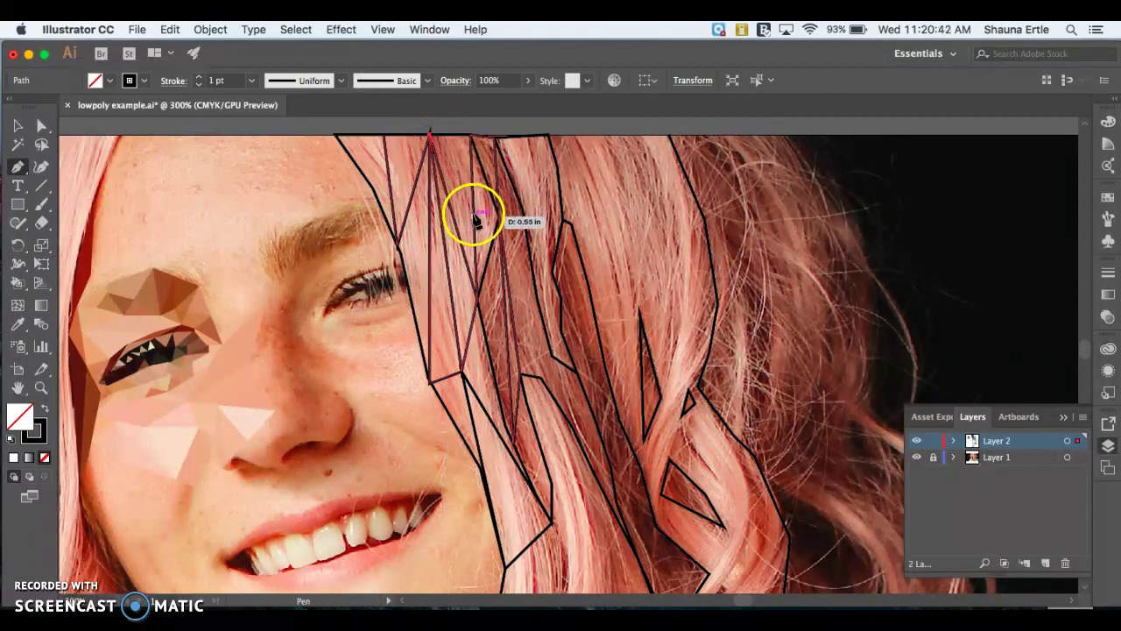
click(476, 219)
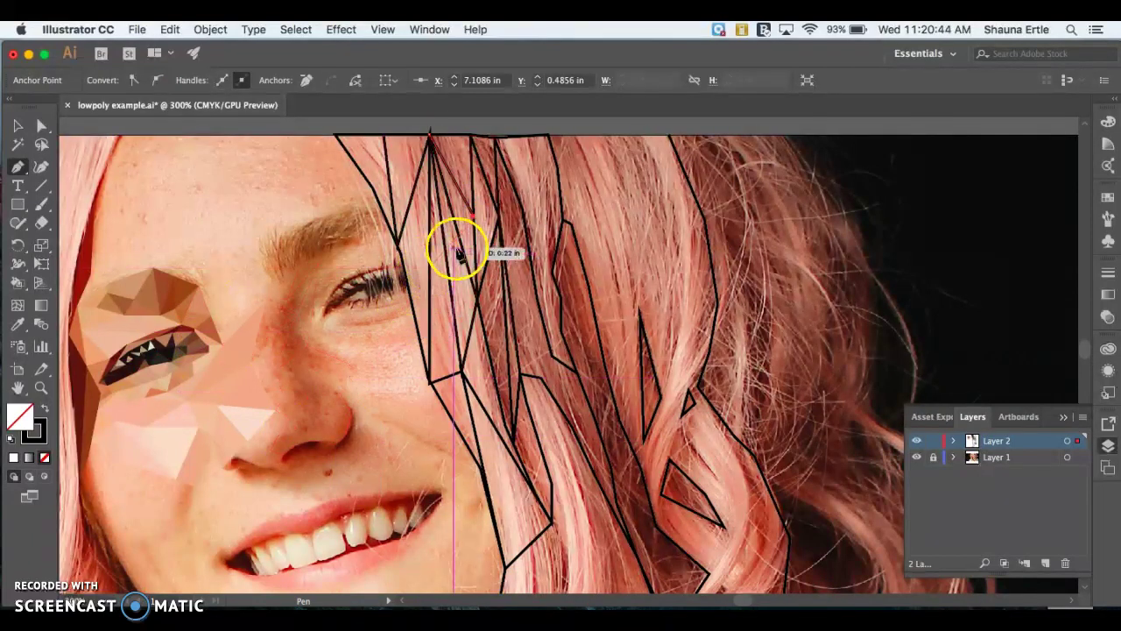